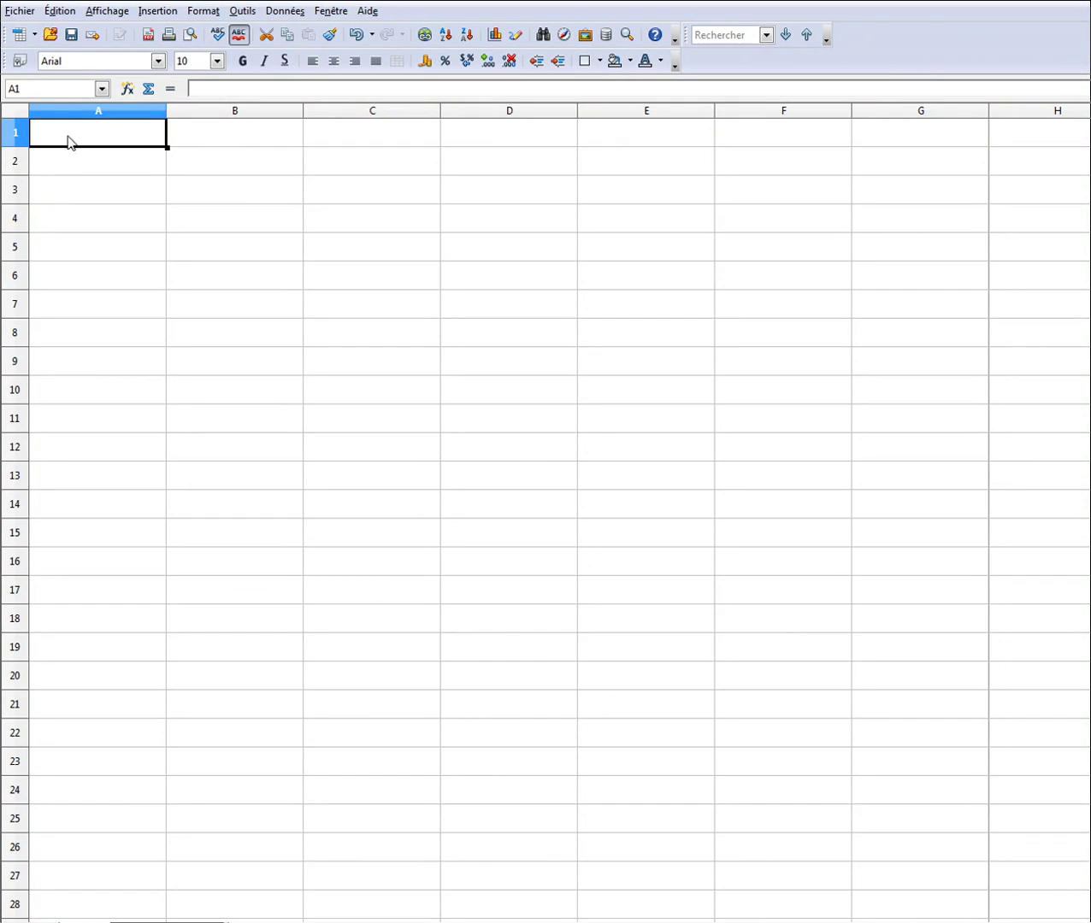
- Enter the header "Notes obtenues" in cell A1
type("Notes obtenues")
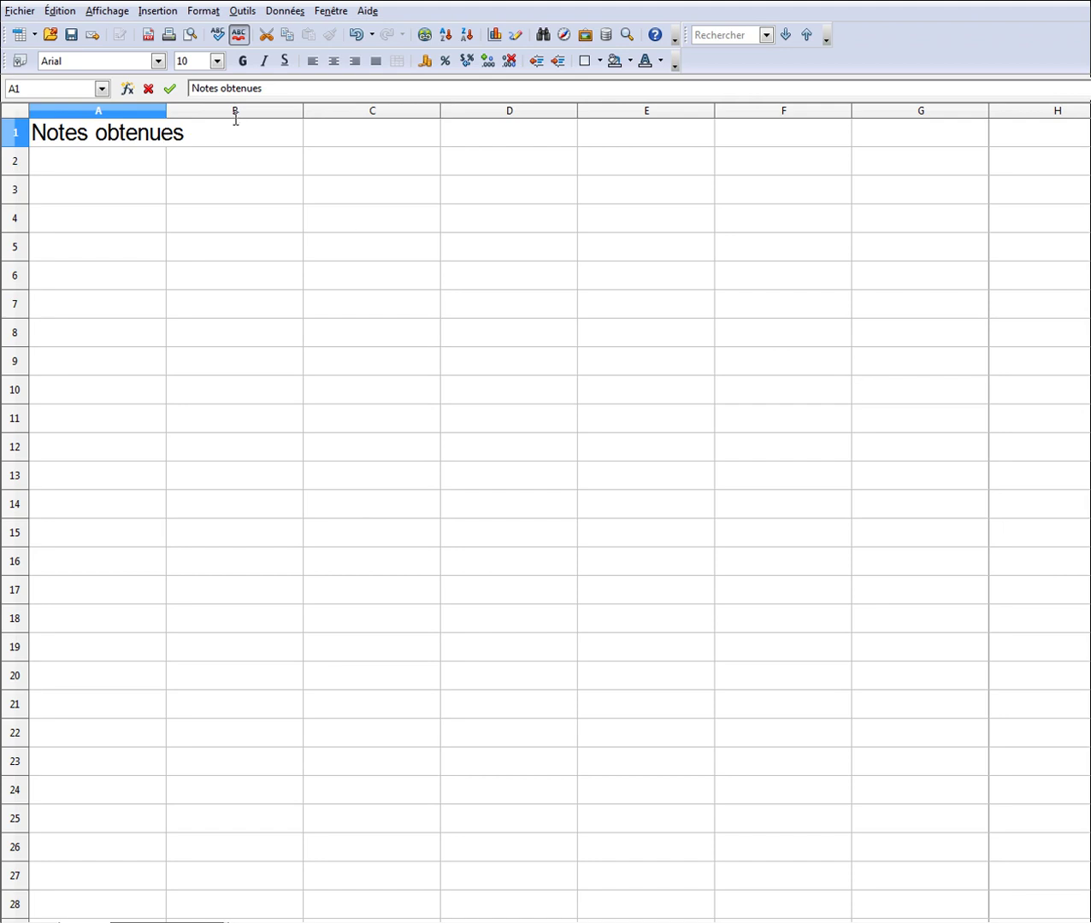
left_click(97, 158)
left_click(101, 135)
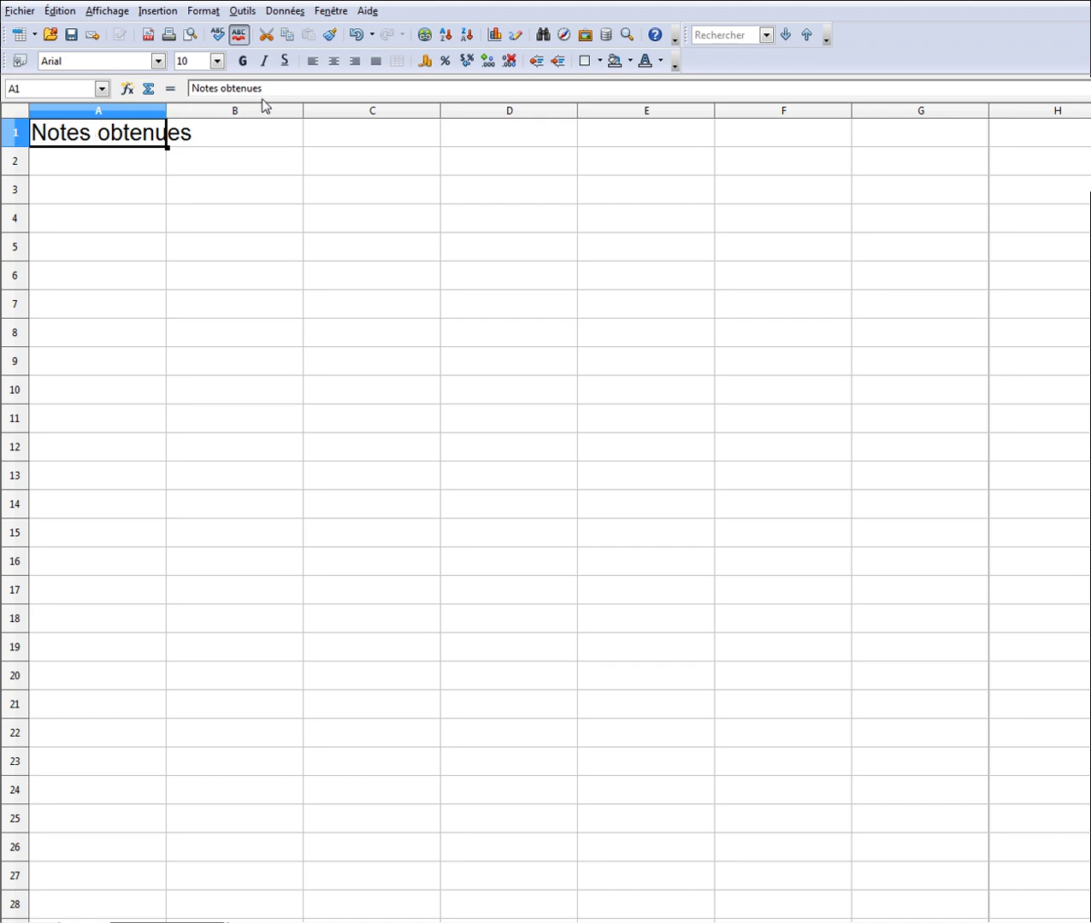
left_click(258, 136)
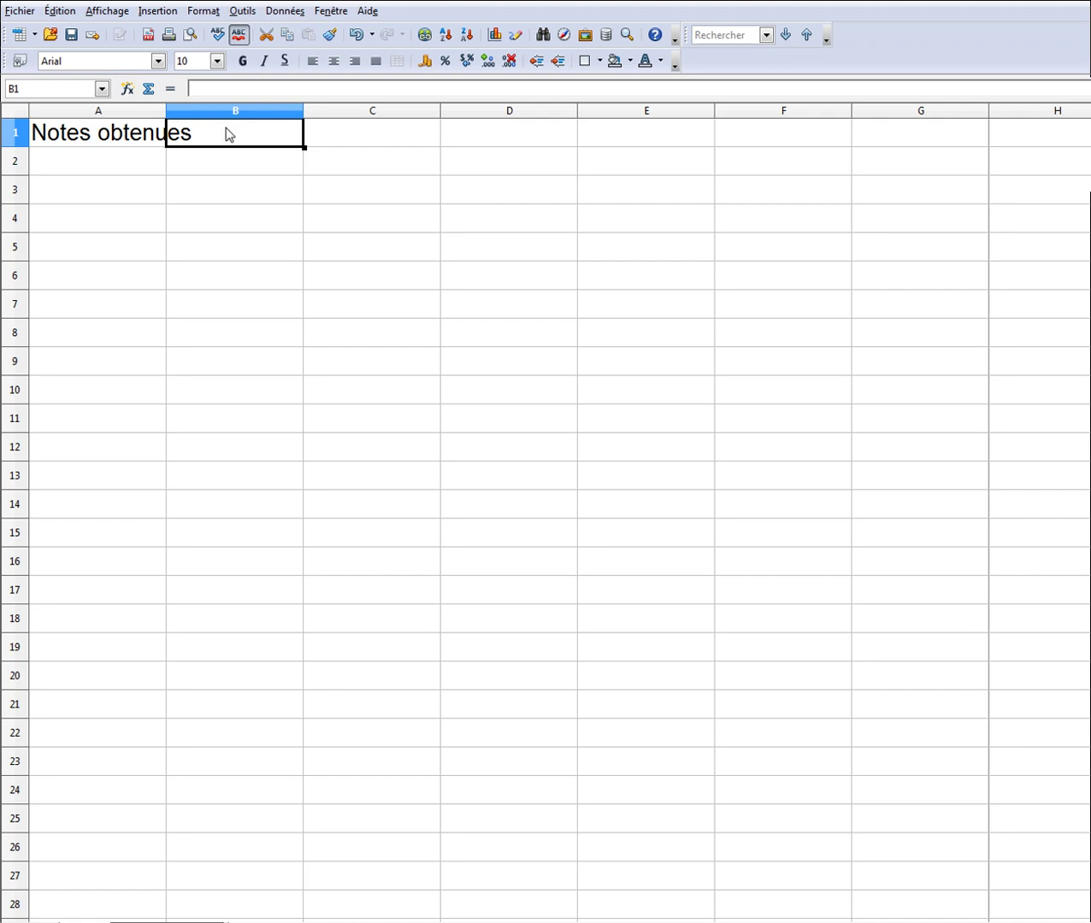
- Turn on automatic line wrapping for cell A1 and make row 1 tall enough to fit both lines of the header
left_click(135, 142)
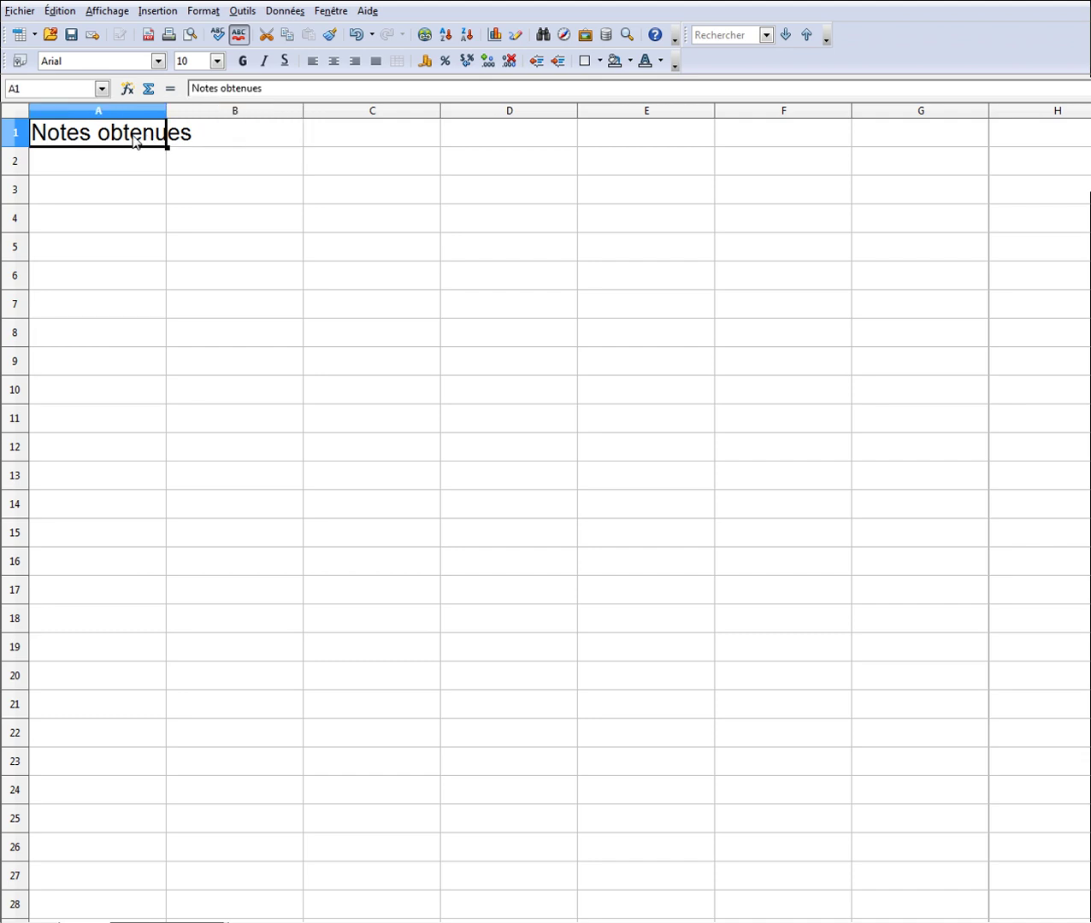
left_click_drag(12, 147, 10, 164)
right_click(91, 148)
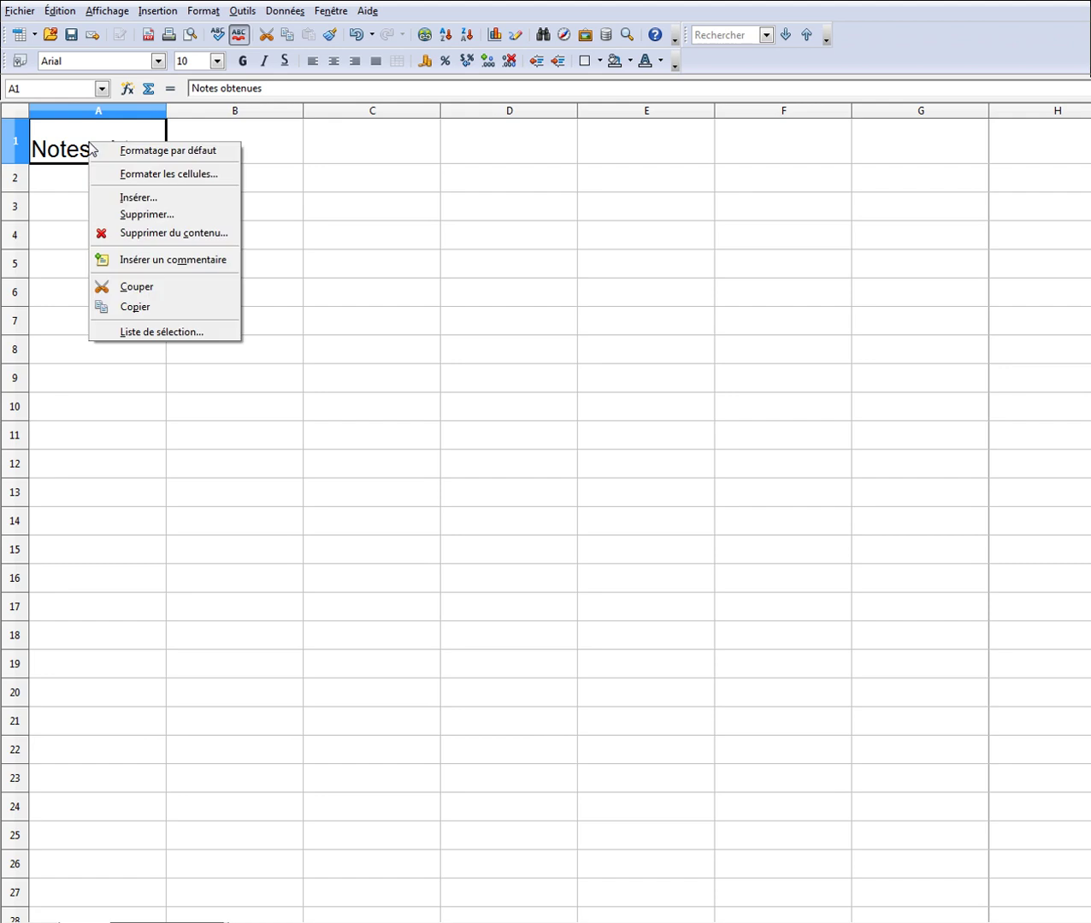
left_click(137, 175)
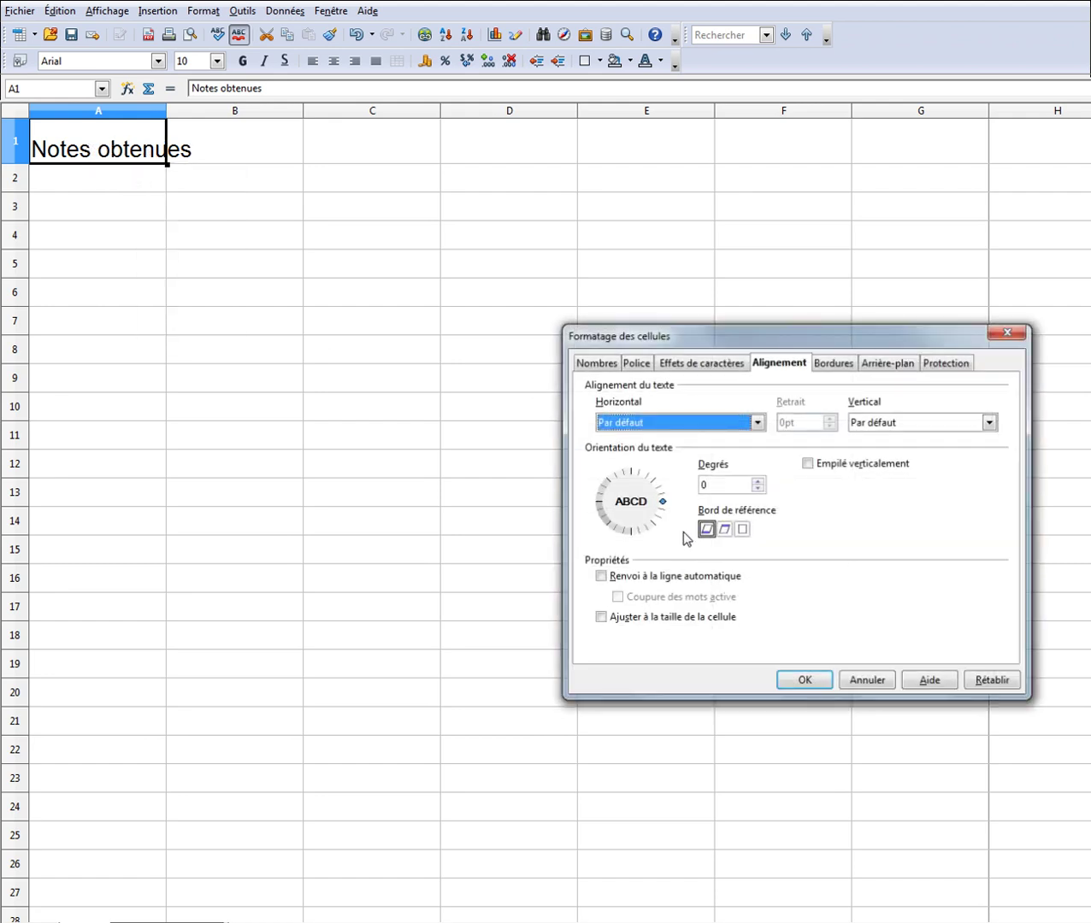
left_click(601, 577)
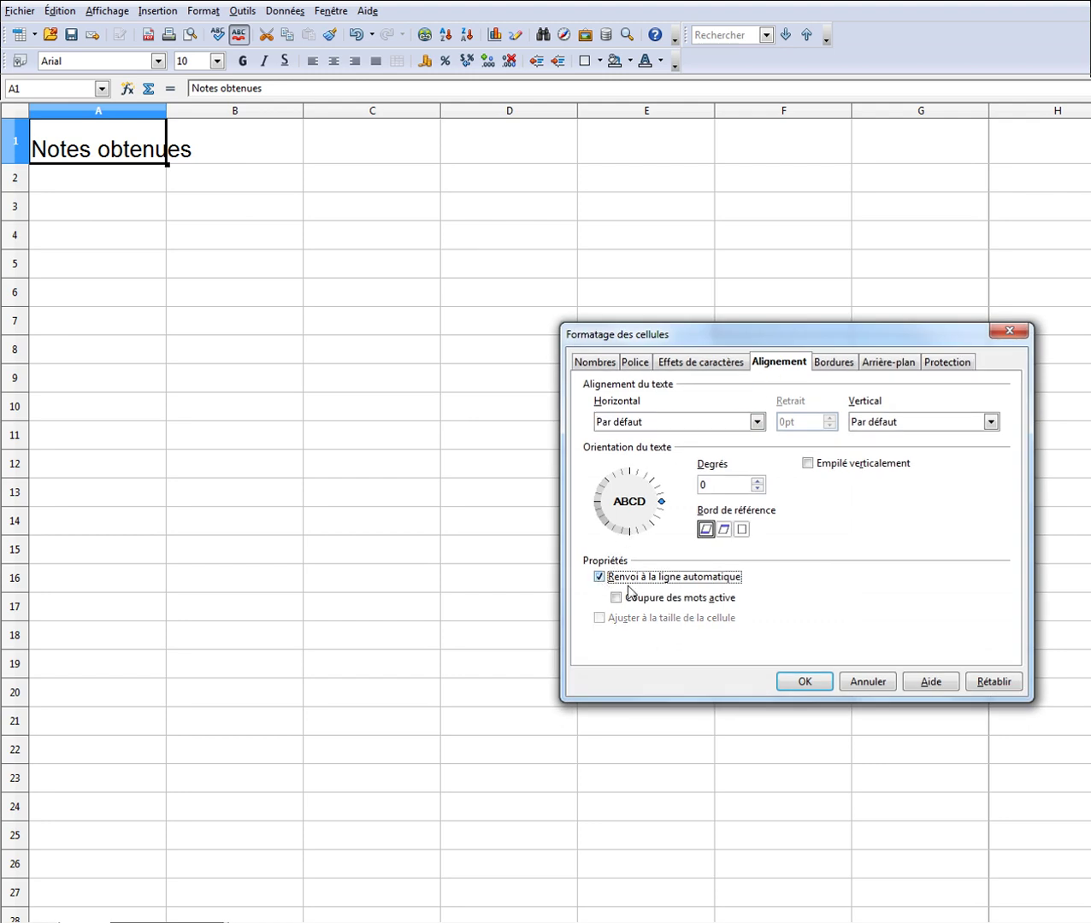
left_click(795, 680)
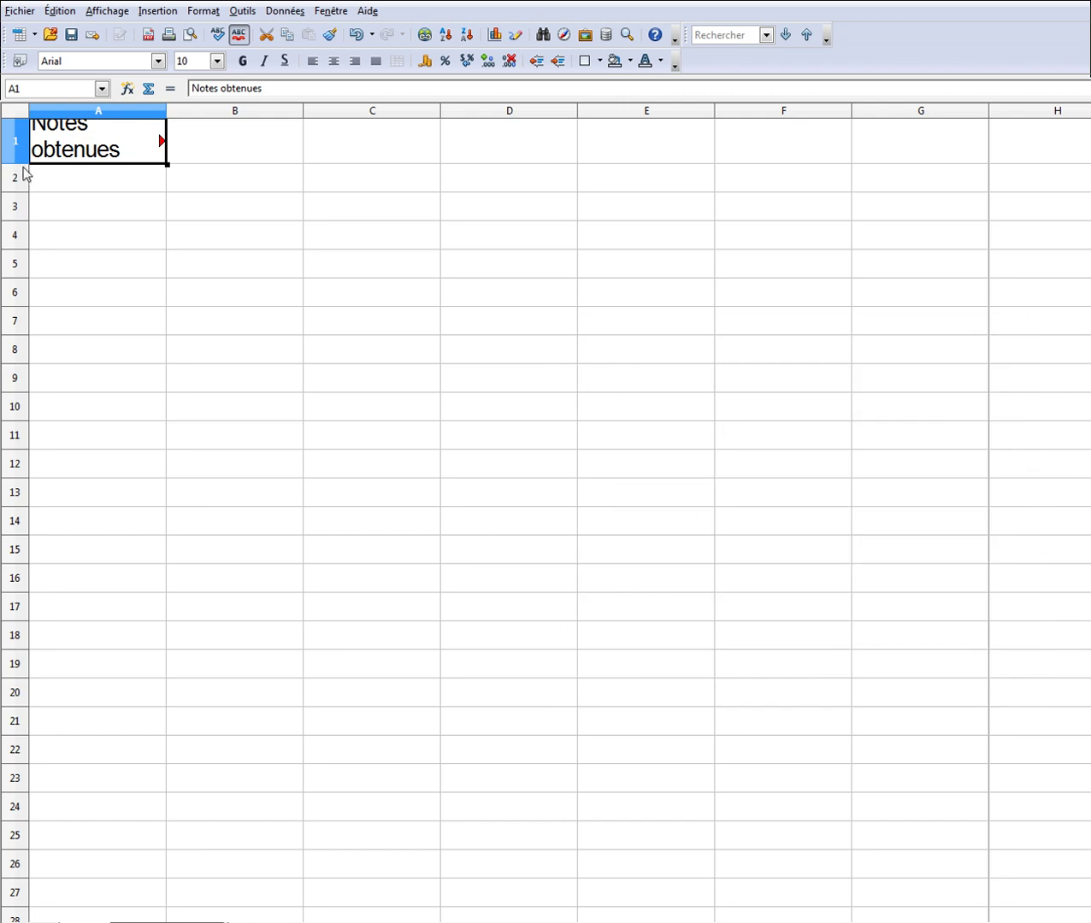
left_click_drag(16, 165, 17, 174)
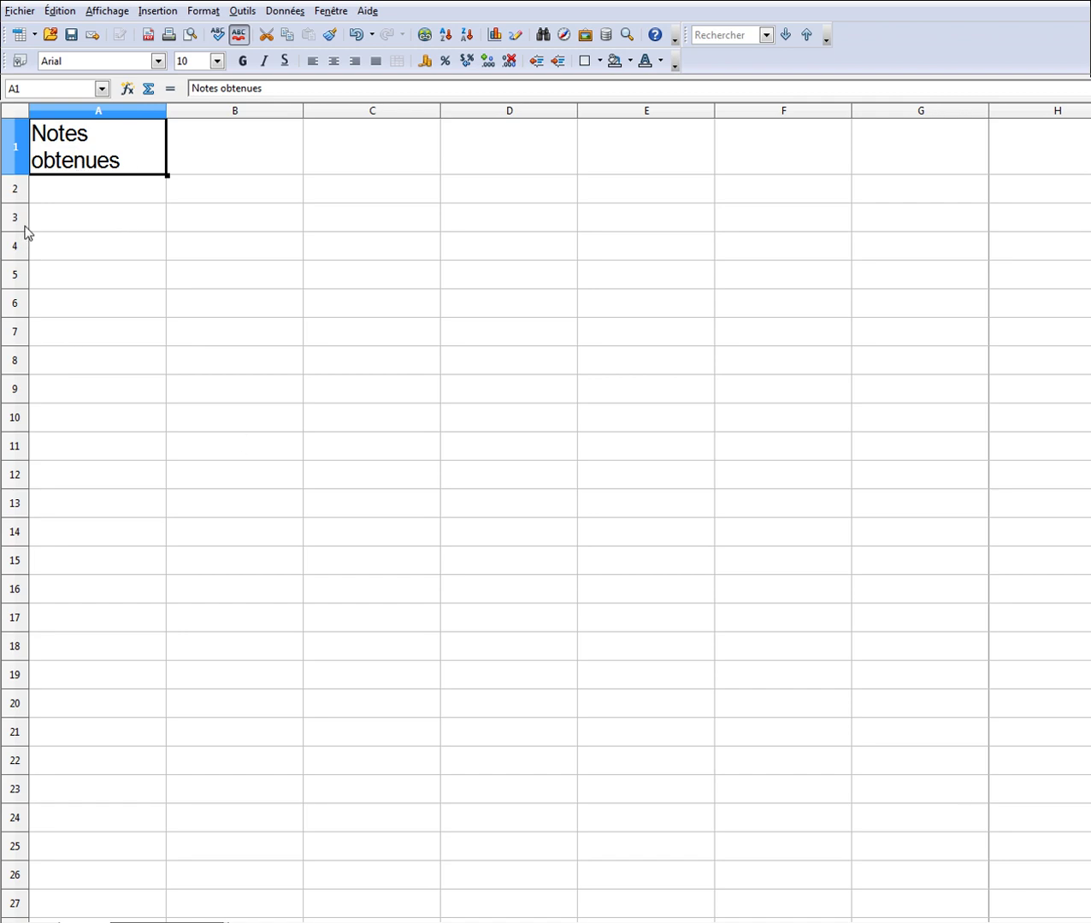
- Enter the grades 11, 10, 12, 9, 17, 11, 14, 17 and 20 in A2:A10, and apply full borders to A1:A10
left_click(47, 197)
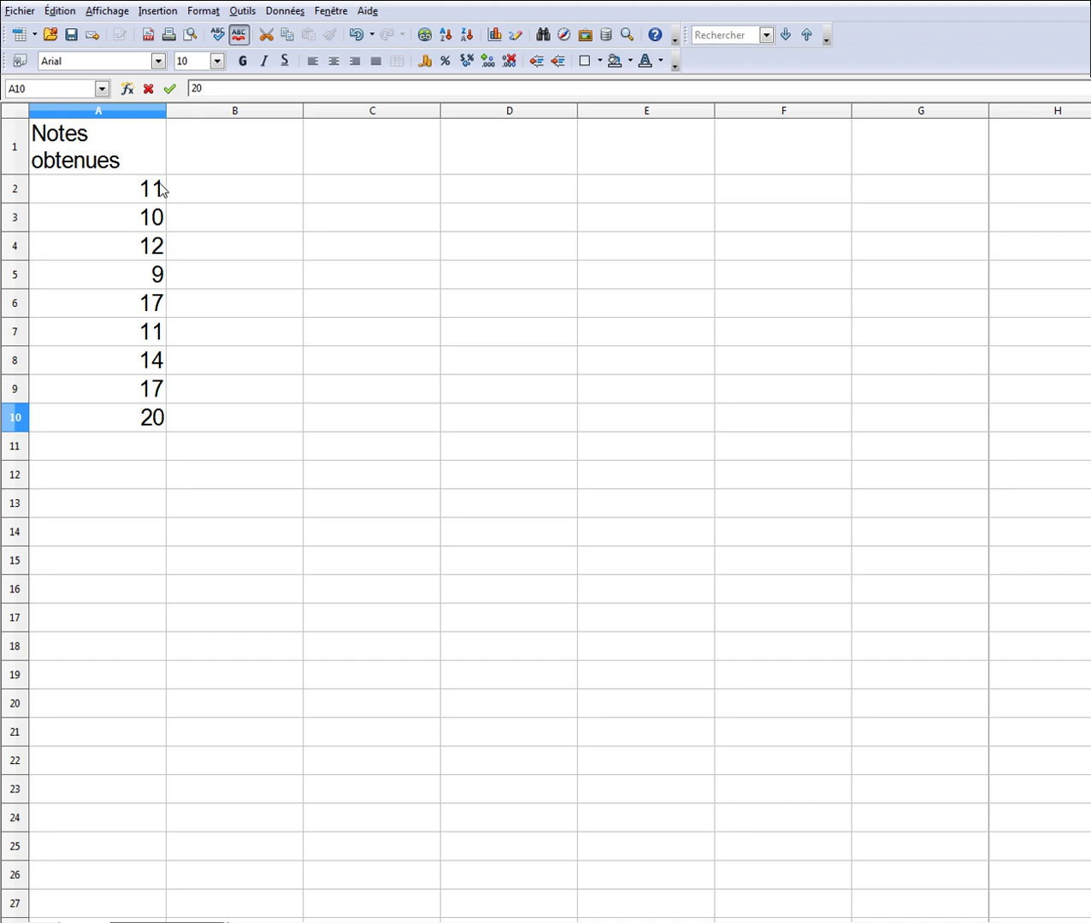
left_click_drag(119, 161, 123, 419)
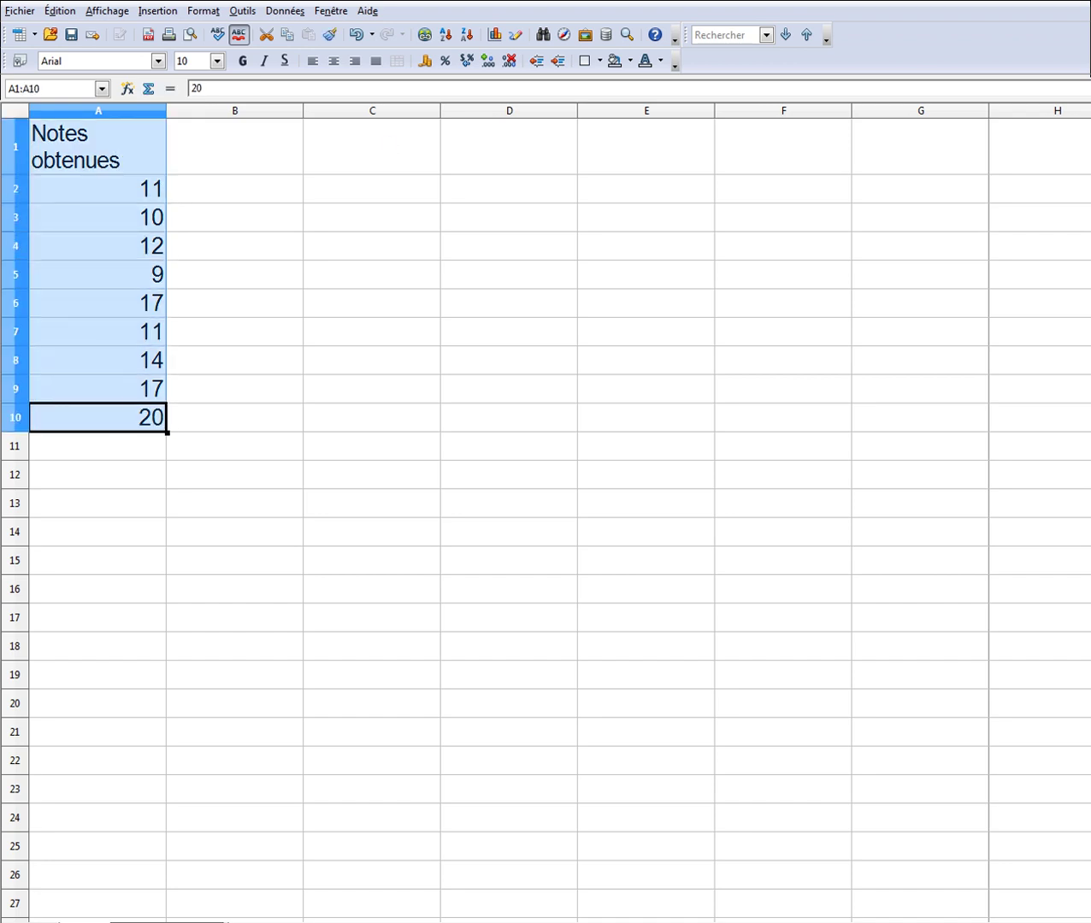
left_click(599, 62)
left_click(651, 129)
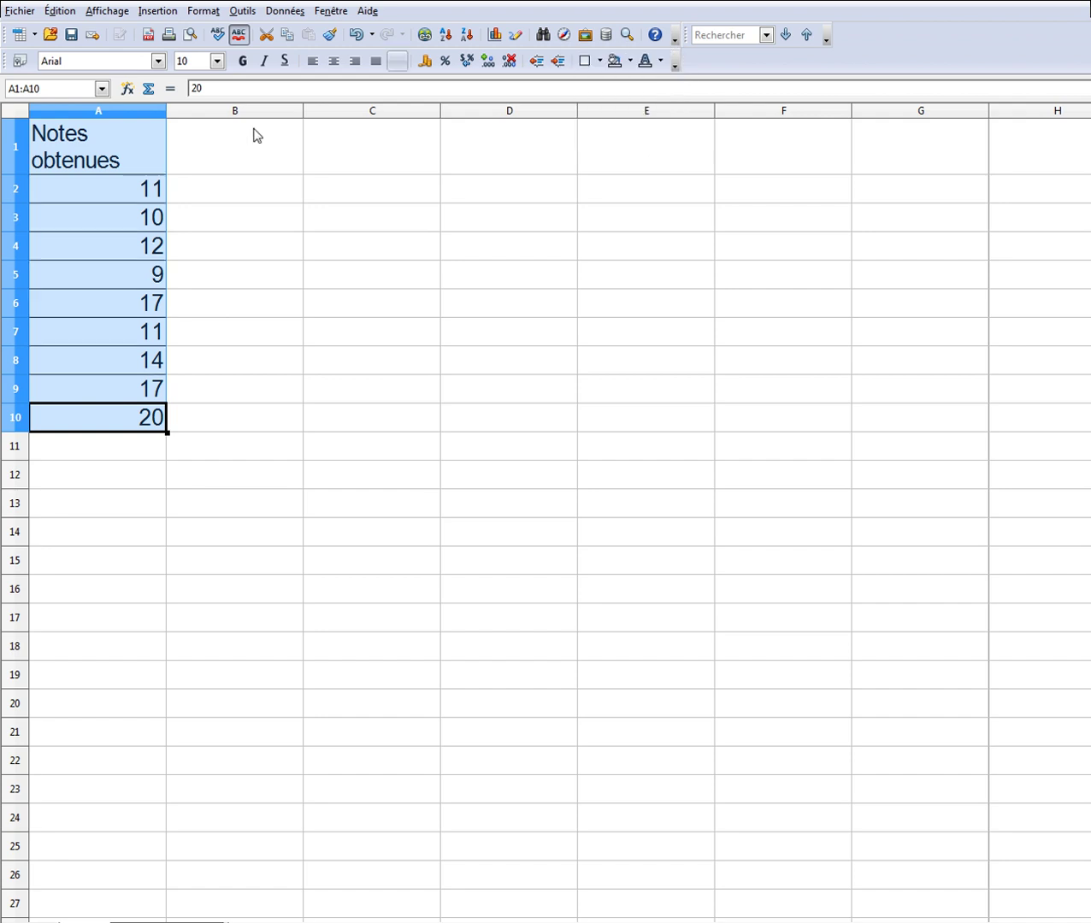
- Align A1:A10 to Centre horizontally and Milieu vertically, and make the header in A1 bold
right_click(99, 246)
left_click(131, 272)
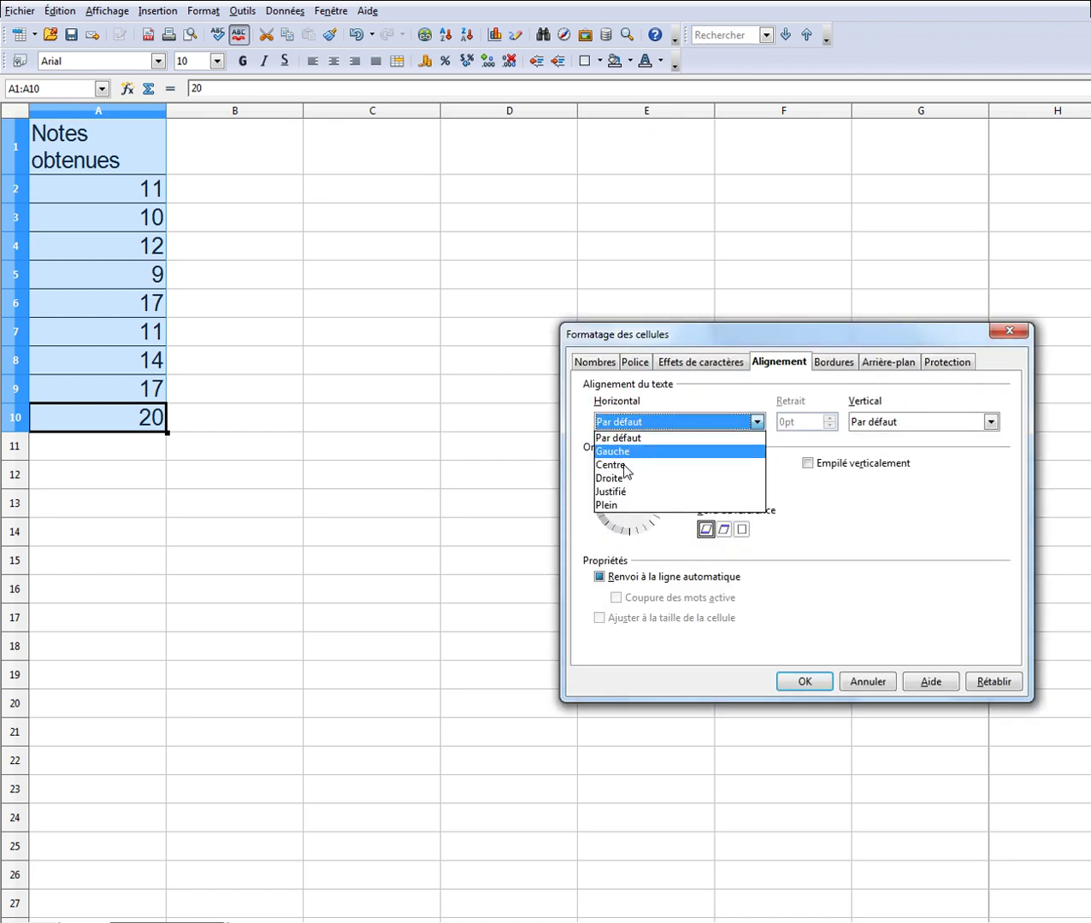
left_click(755, 465)
left_click(891, 423)
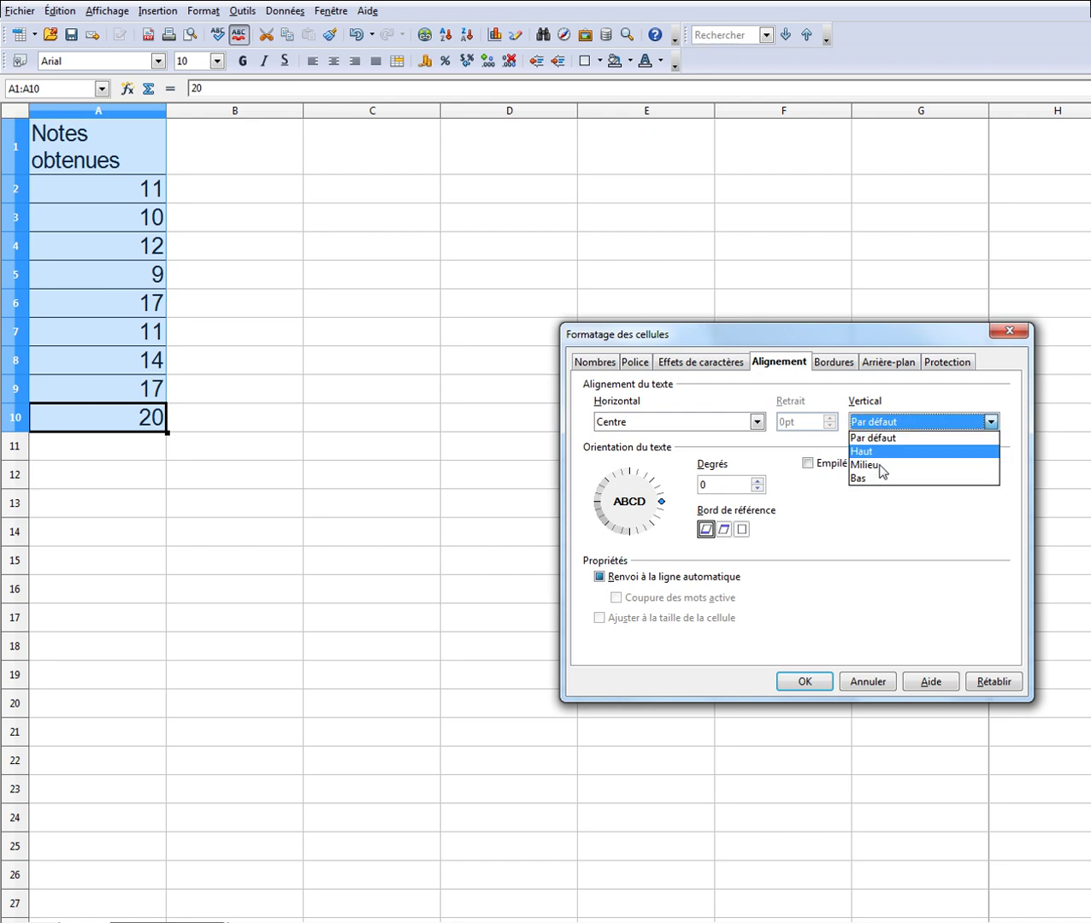
left_click(881, 466)
left_click(819, 681)
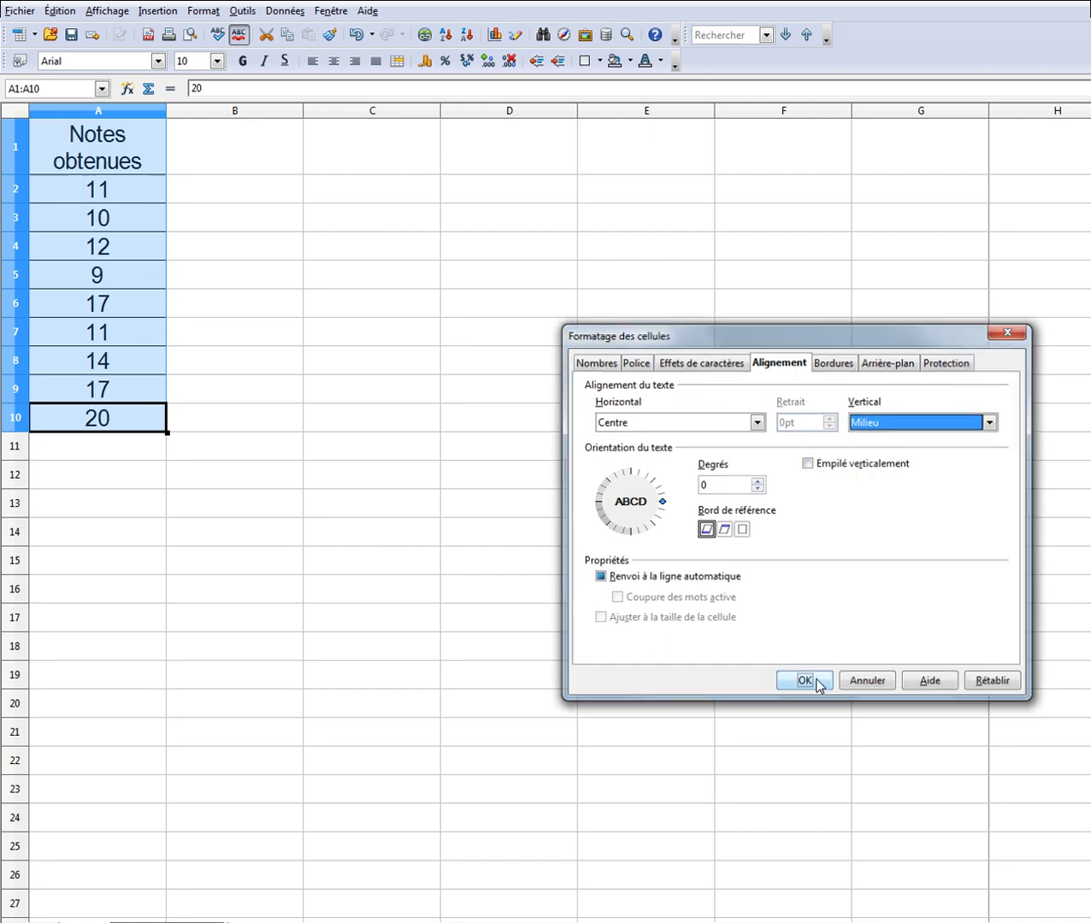
left_click(129, 164)
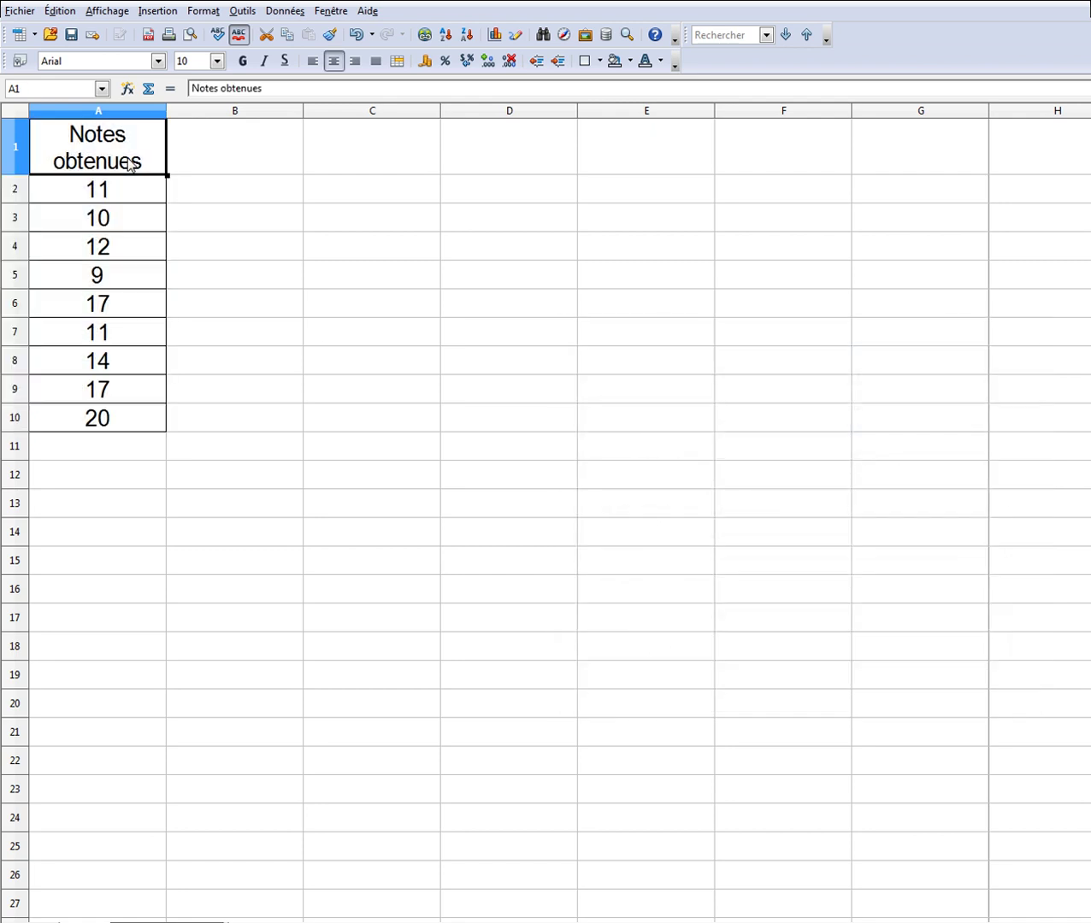
left_click(243, 63)
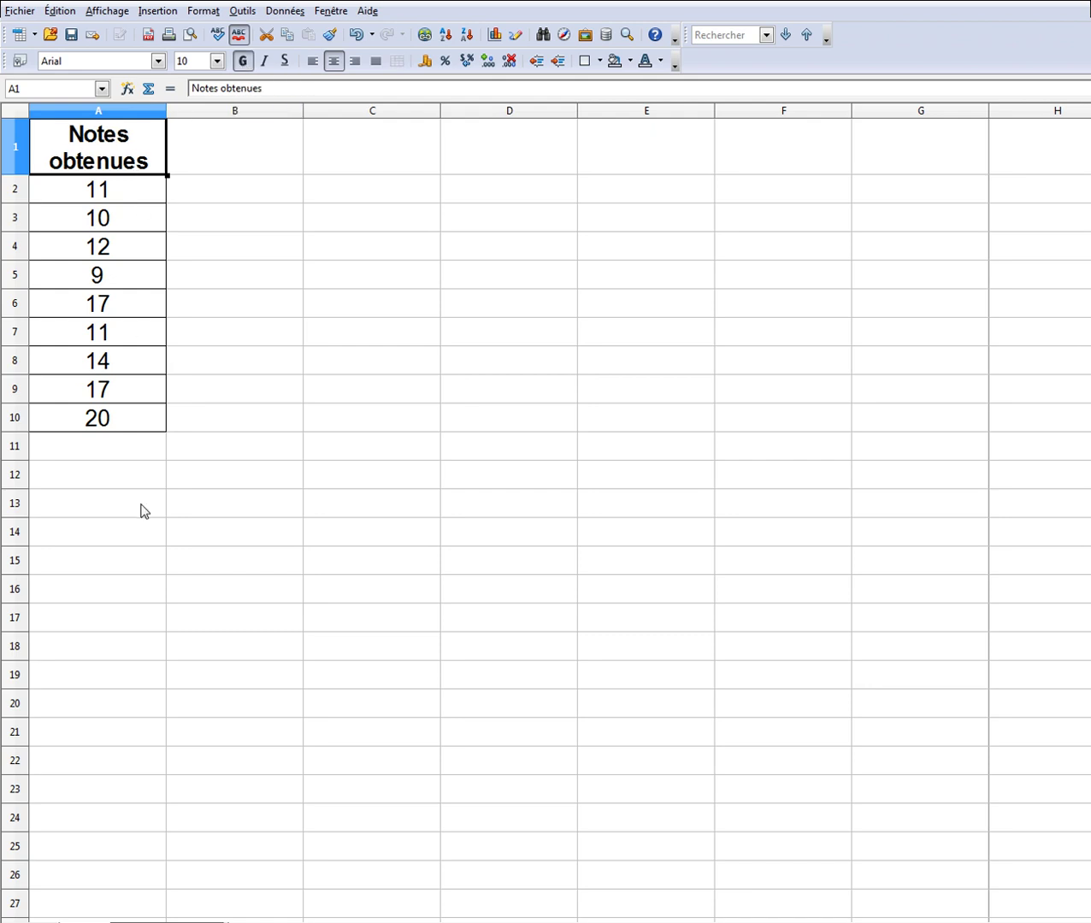
- Enter the label "Moyenne" in cell C5
left_click(331, 284)
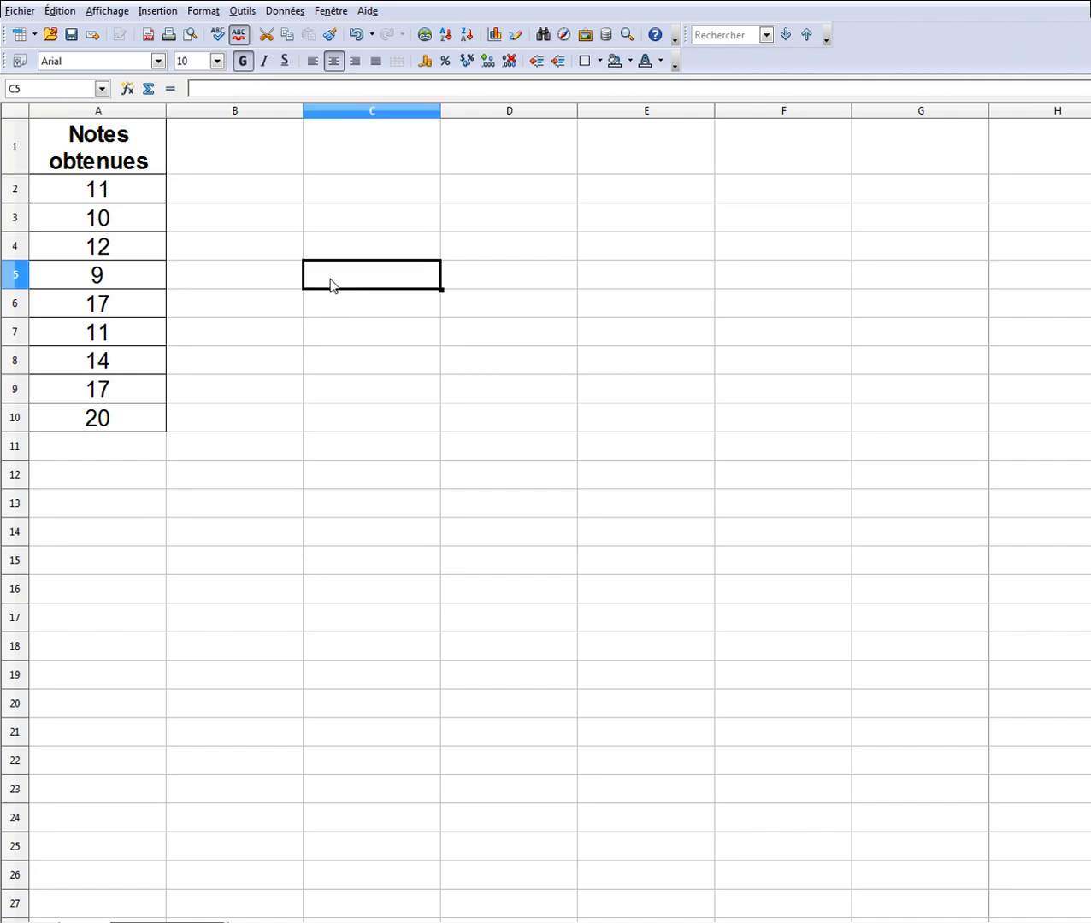
type("Moyenne")
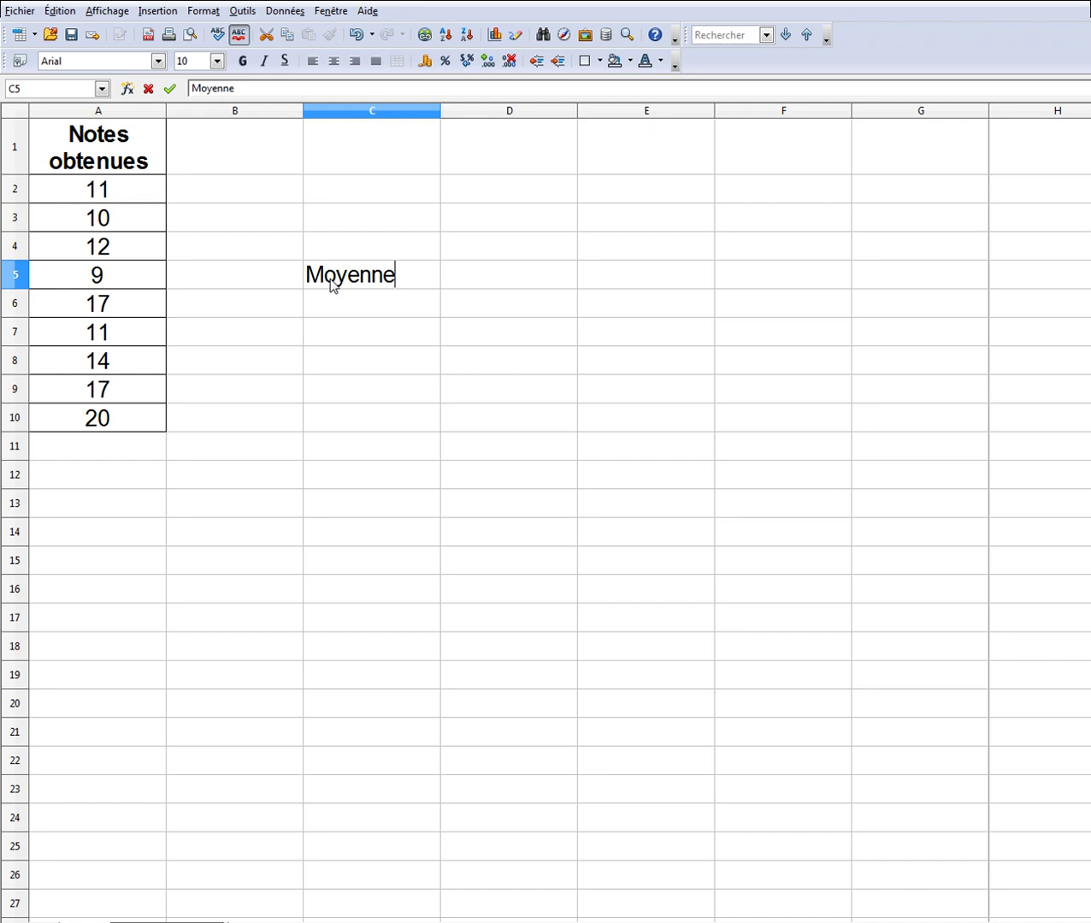
left_click(343, 332)
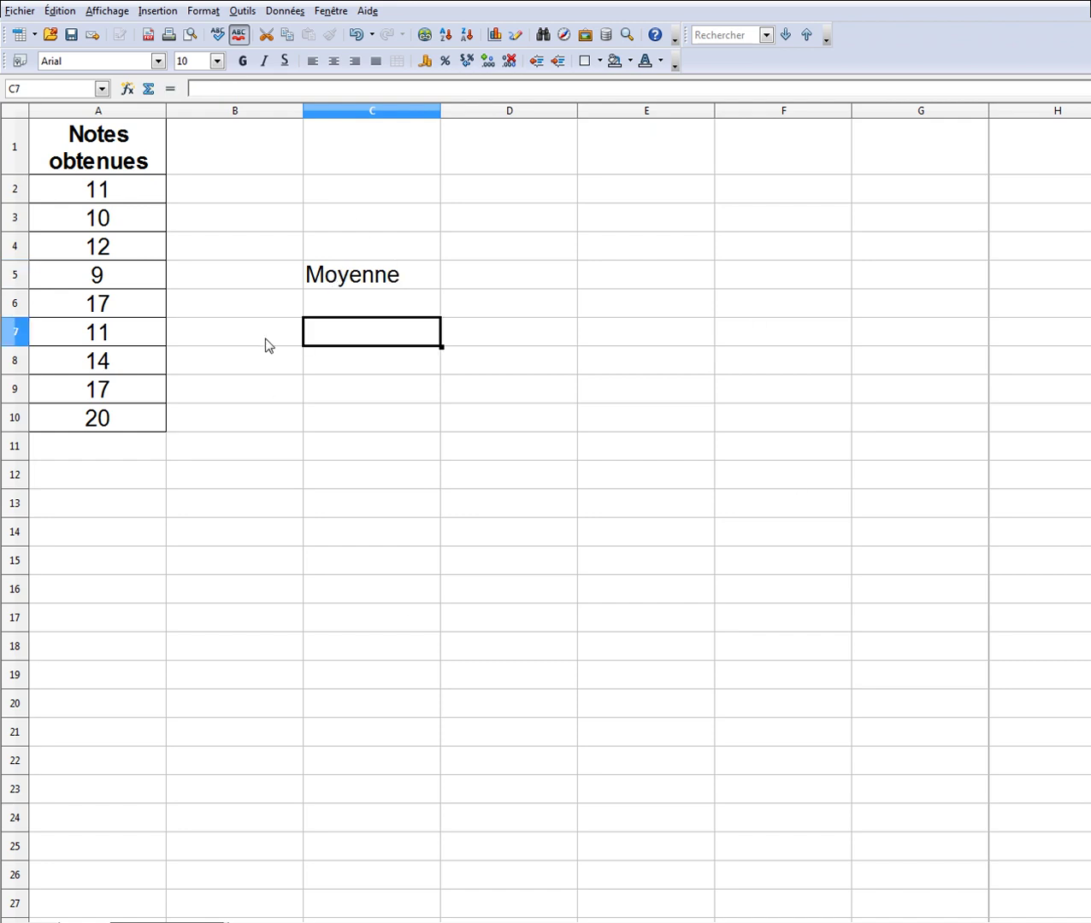
left_click(331, 278)
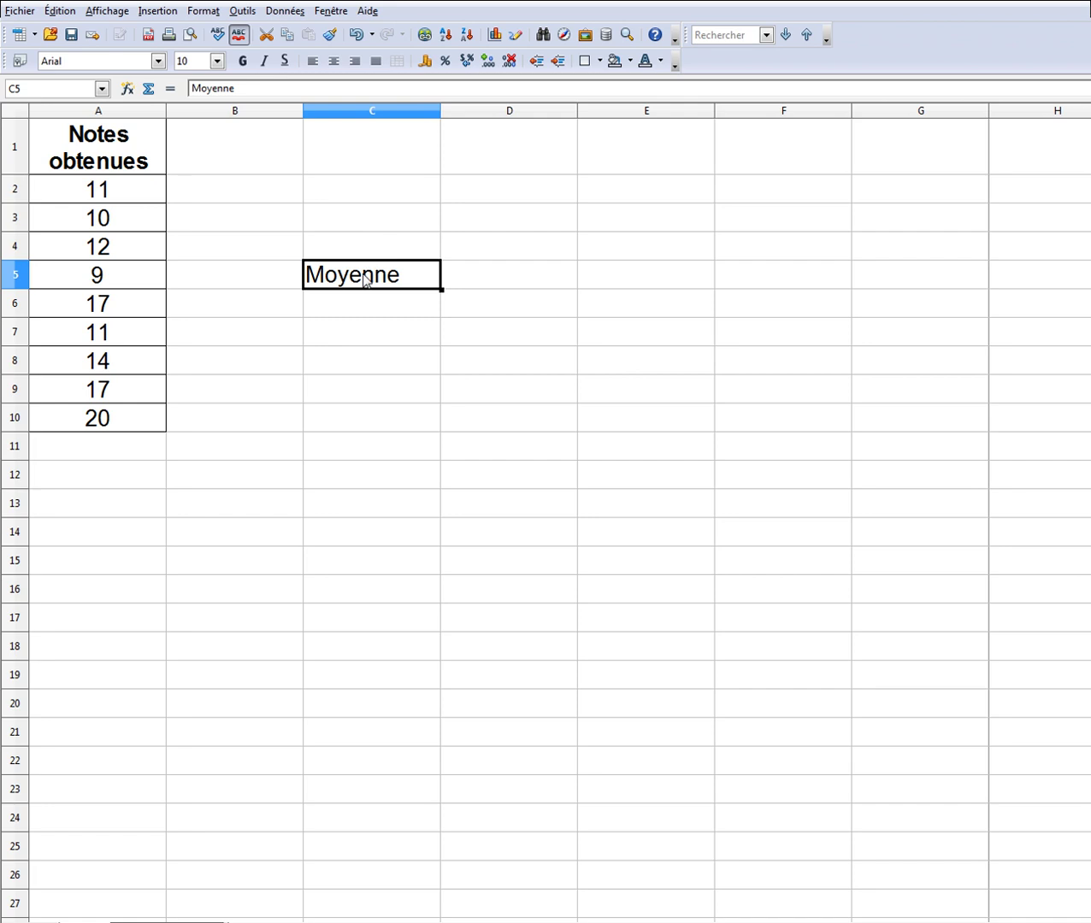
- Calculate the average of the grades in cell C6 with the formula =MOYENNE(A2:A10)
left_click(355, 306)
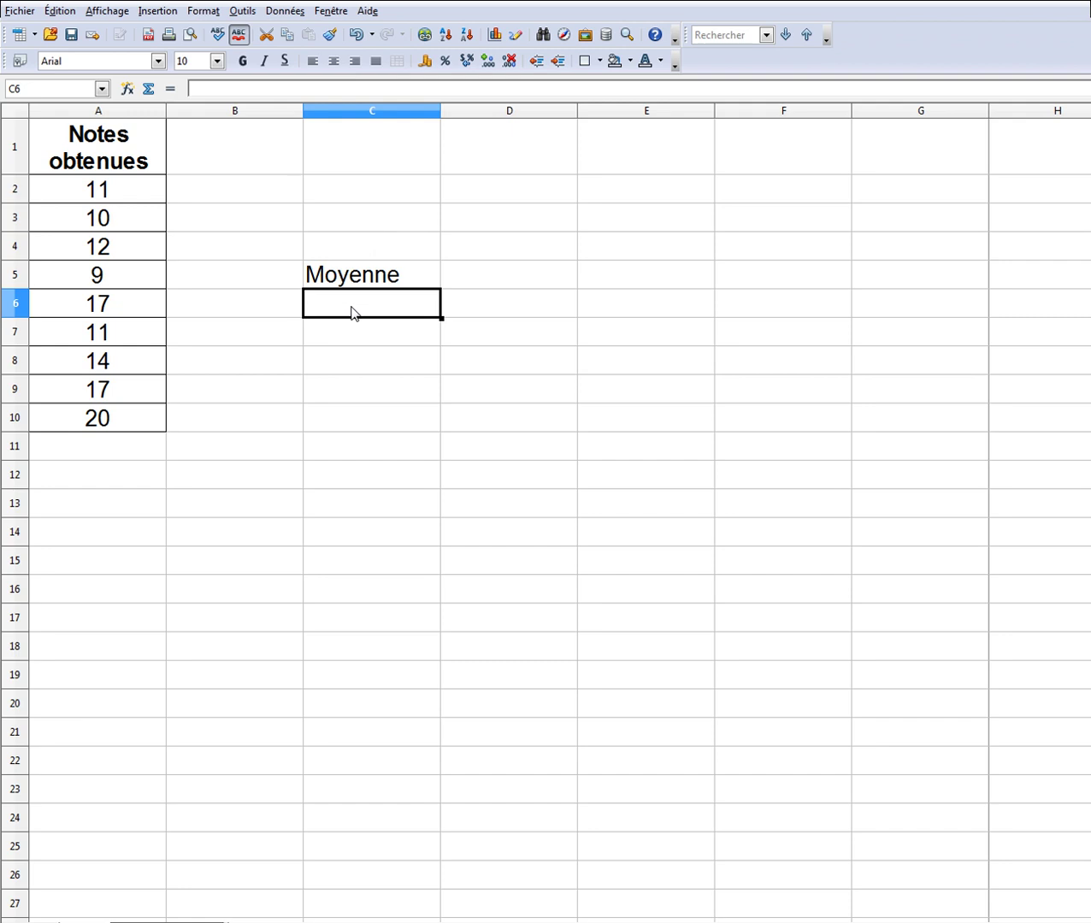
type("=")
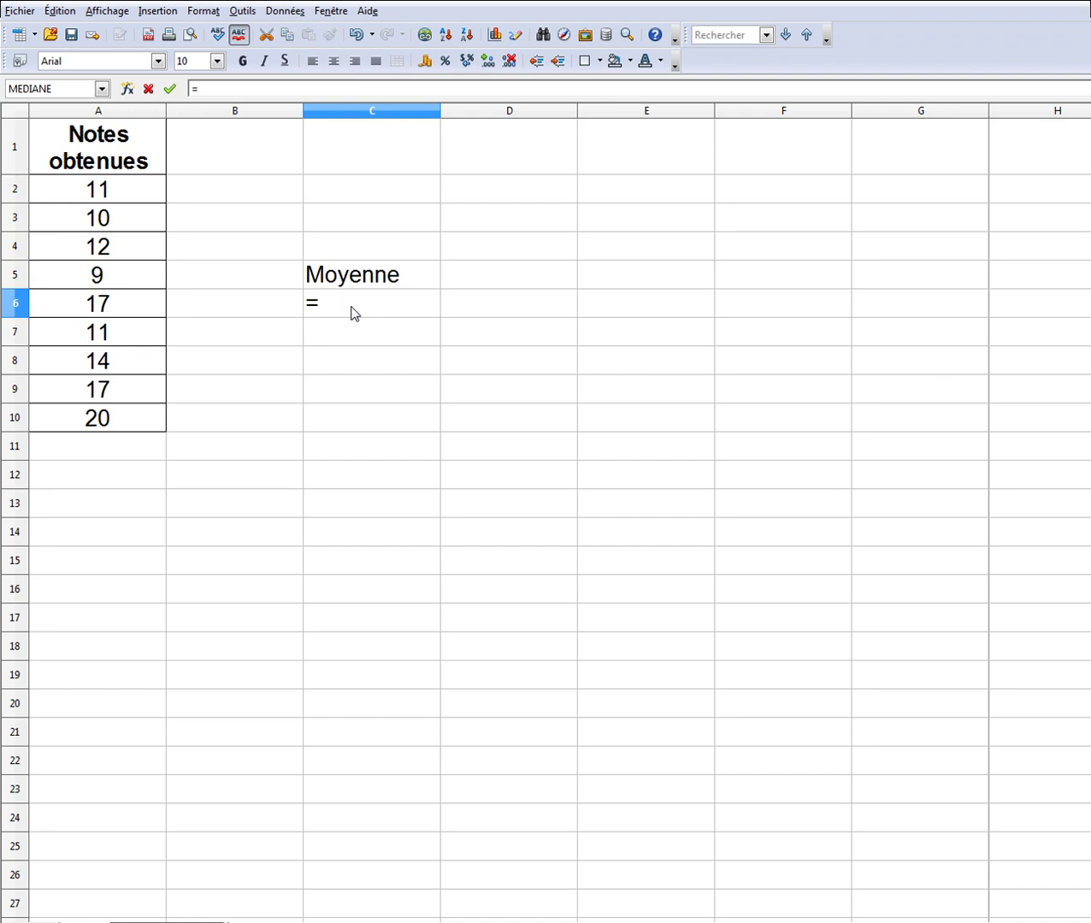
type("mo")
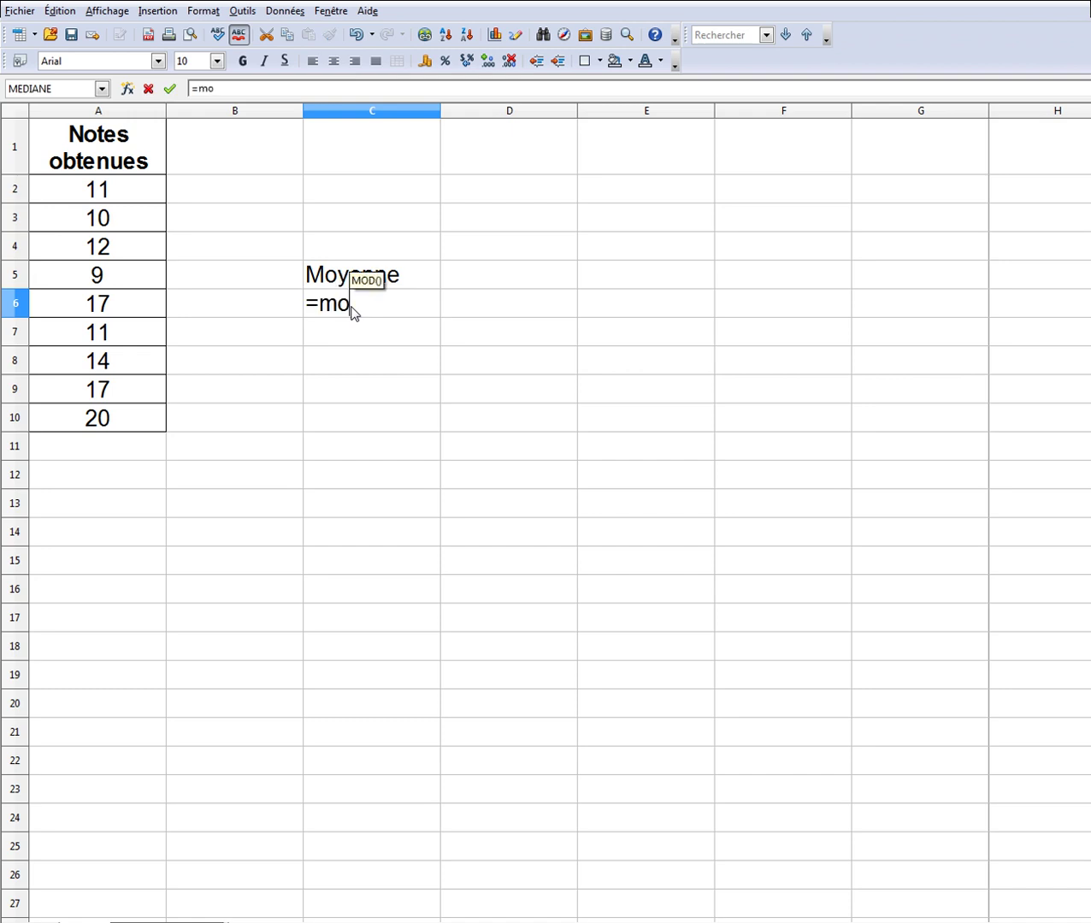
type("yenne")
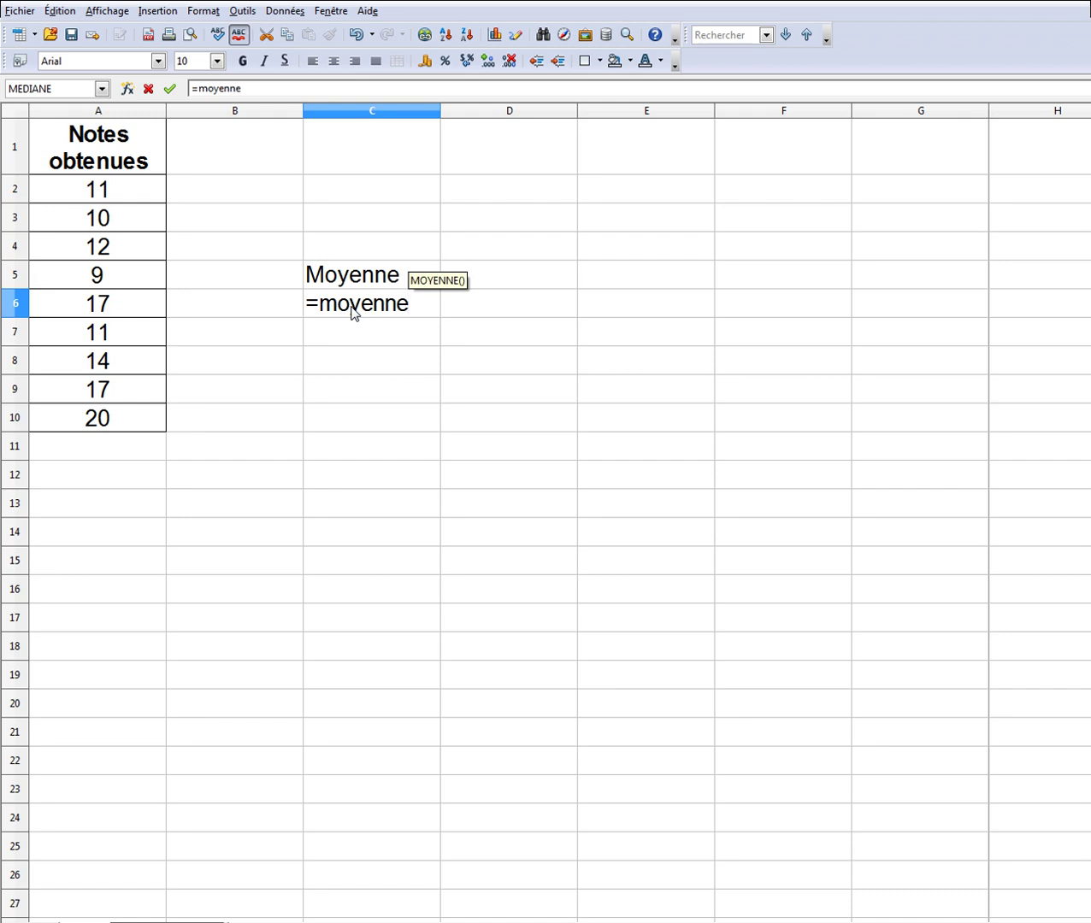
type("(")
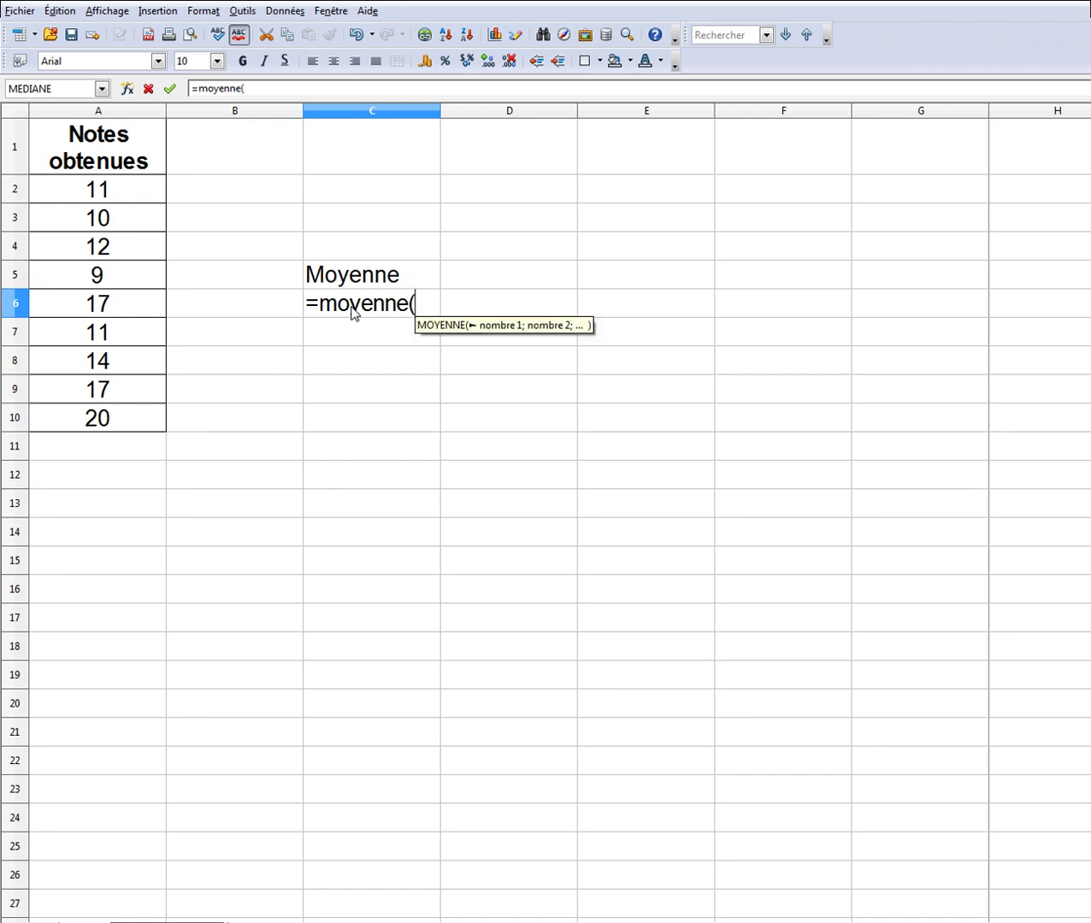
left_click(101, 198)
left_click_drag(101, 200, 100, 417)
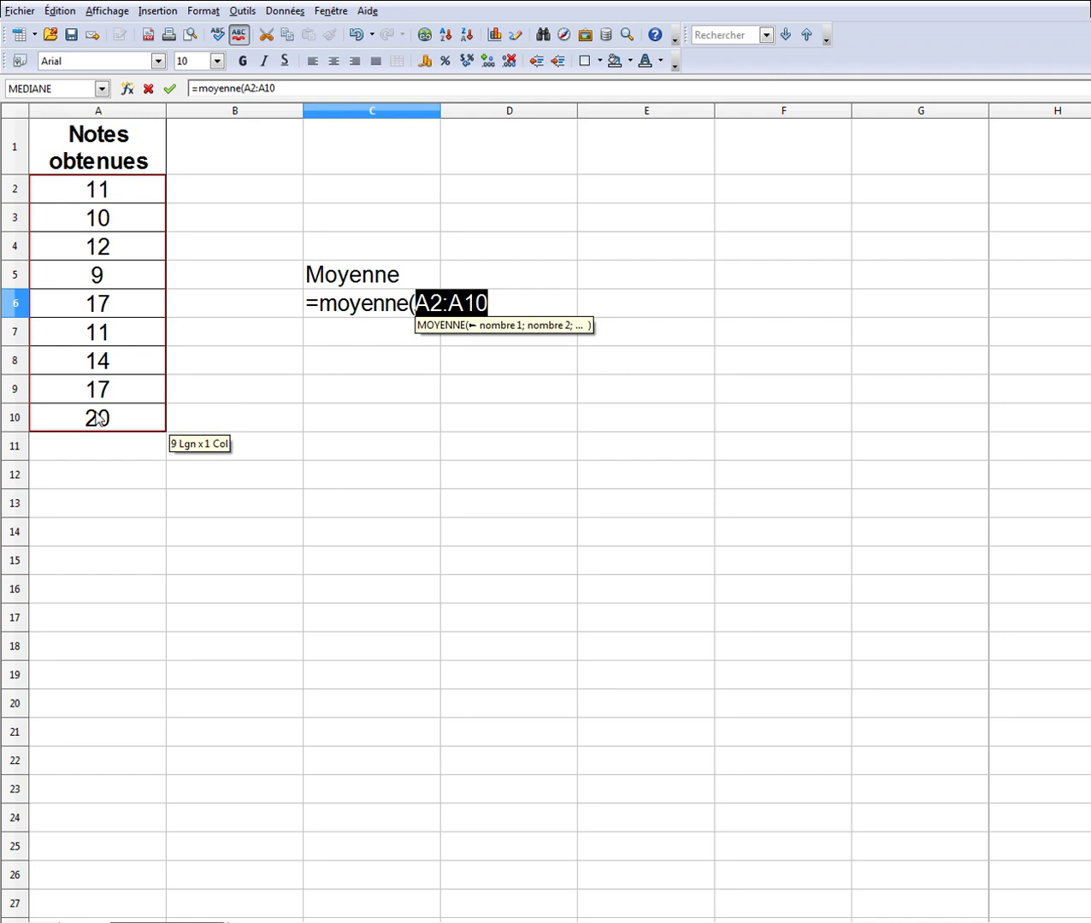
key("Return")
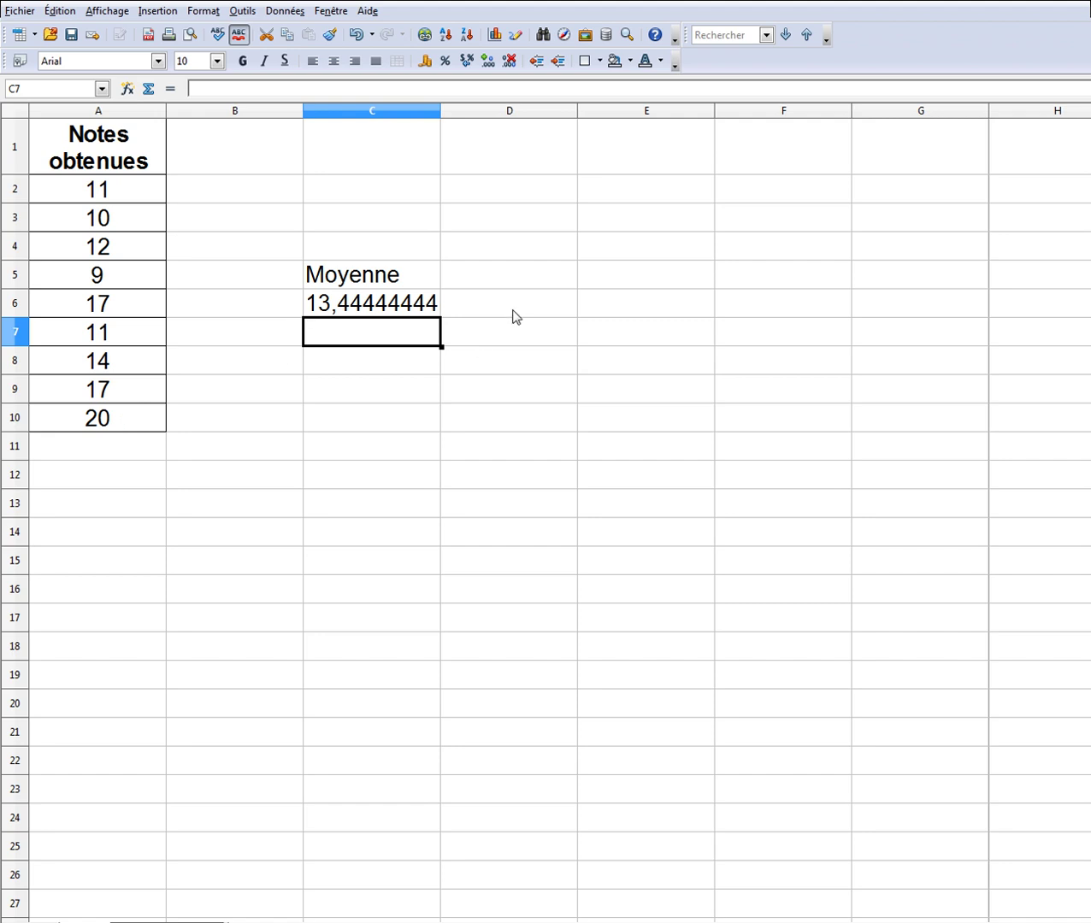
- Format the average in cell C6 as a number with 1 decimal place
left_click(393, 310)
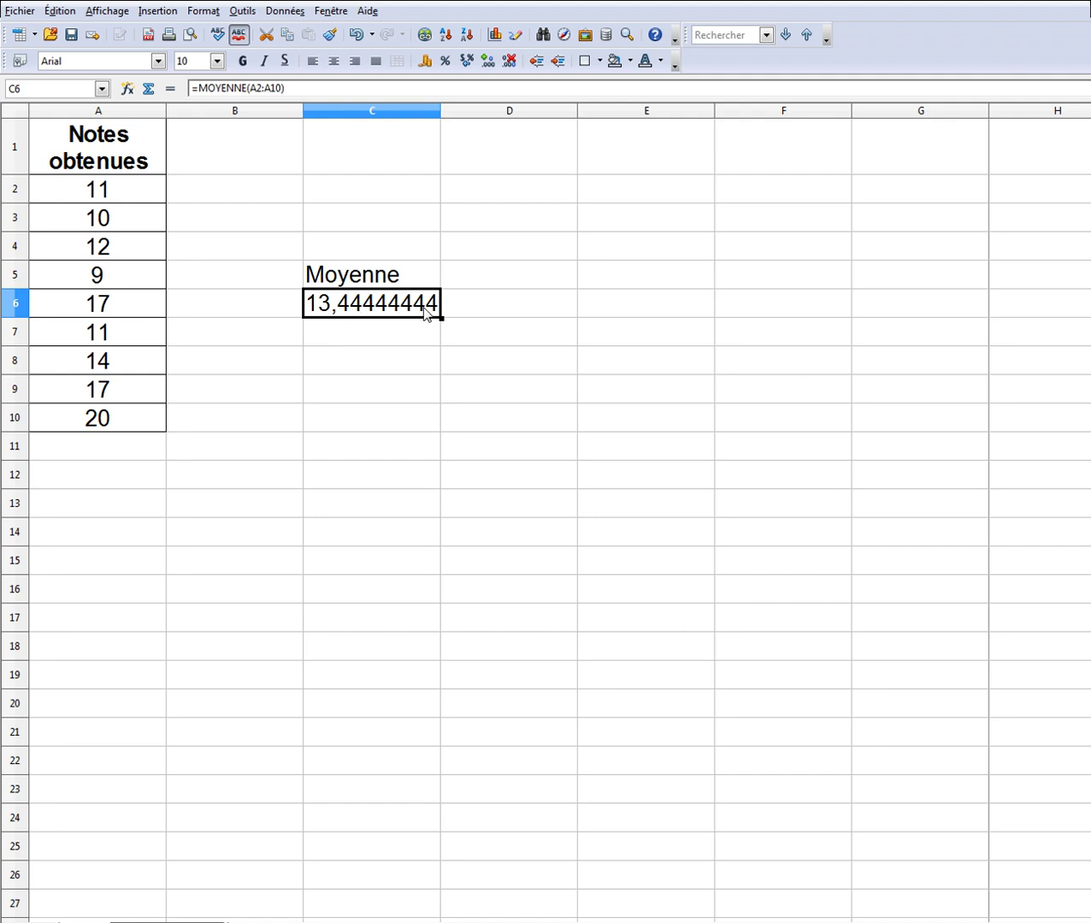
right_click(358, 309)
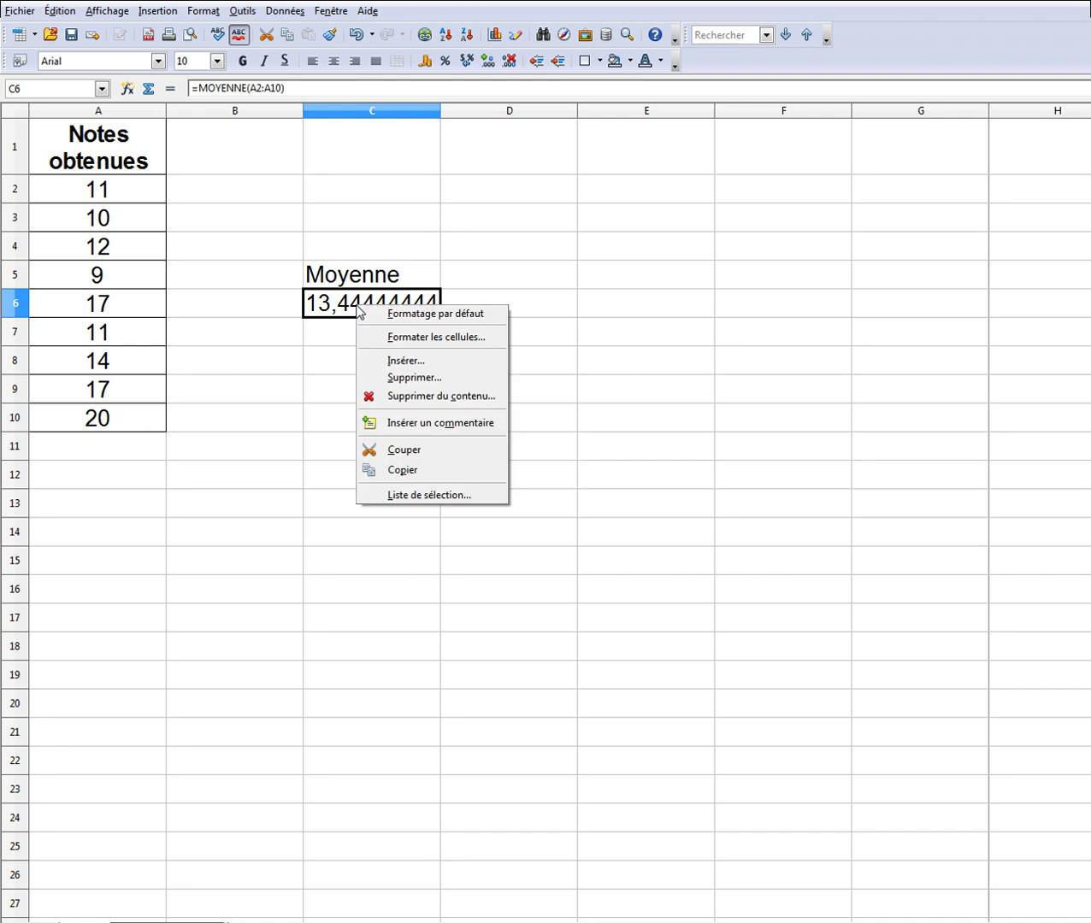
left_click(420, 338)
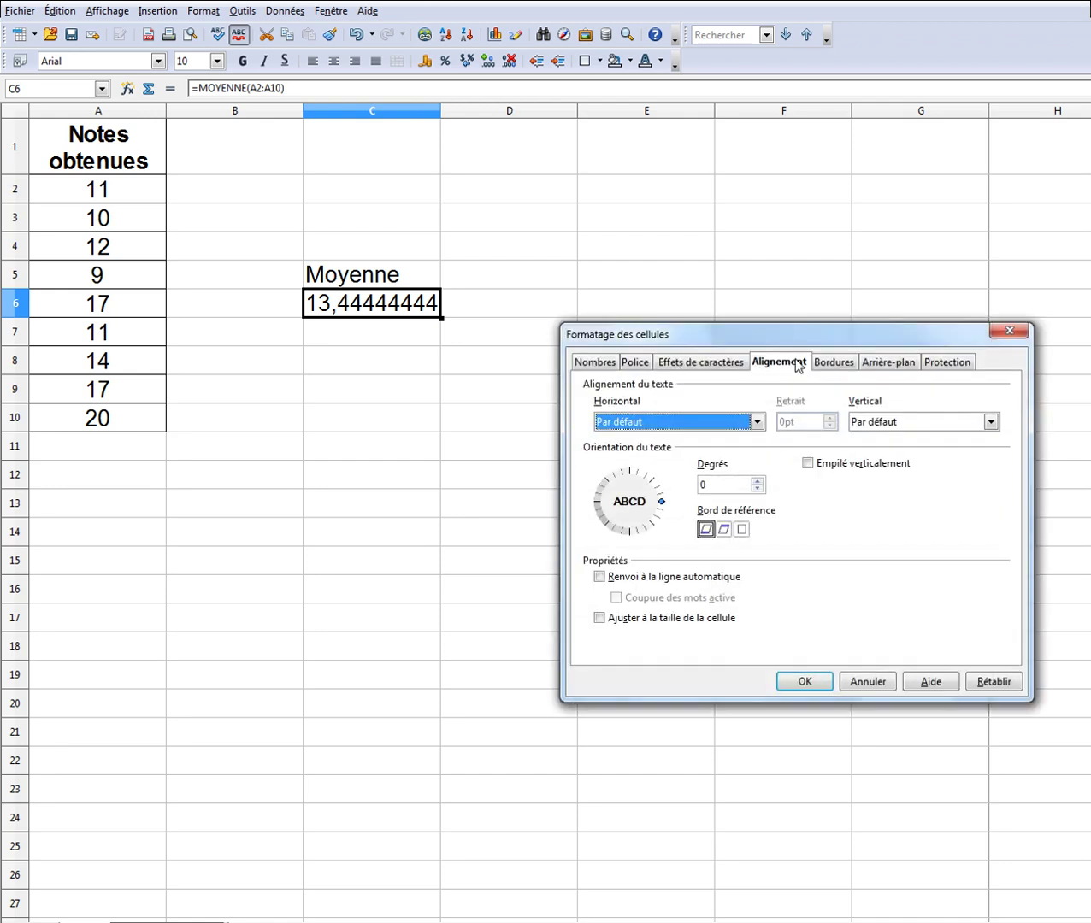
left_click(589, 363)
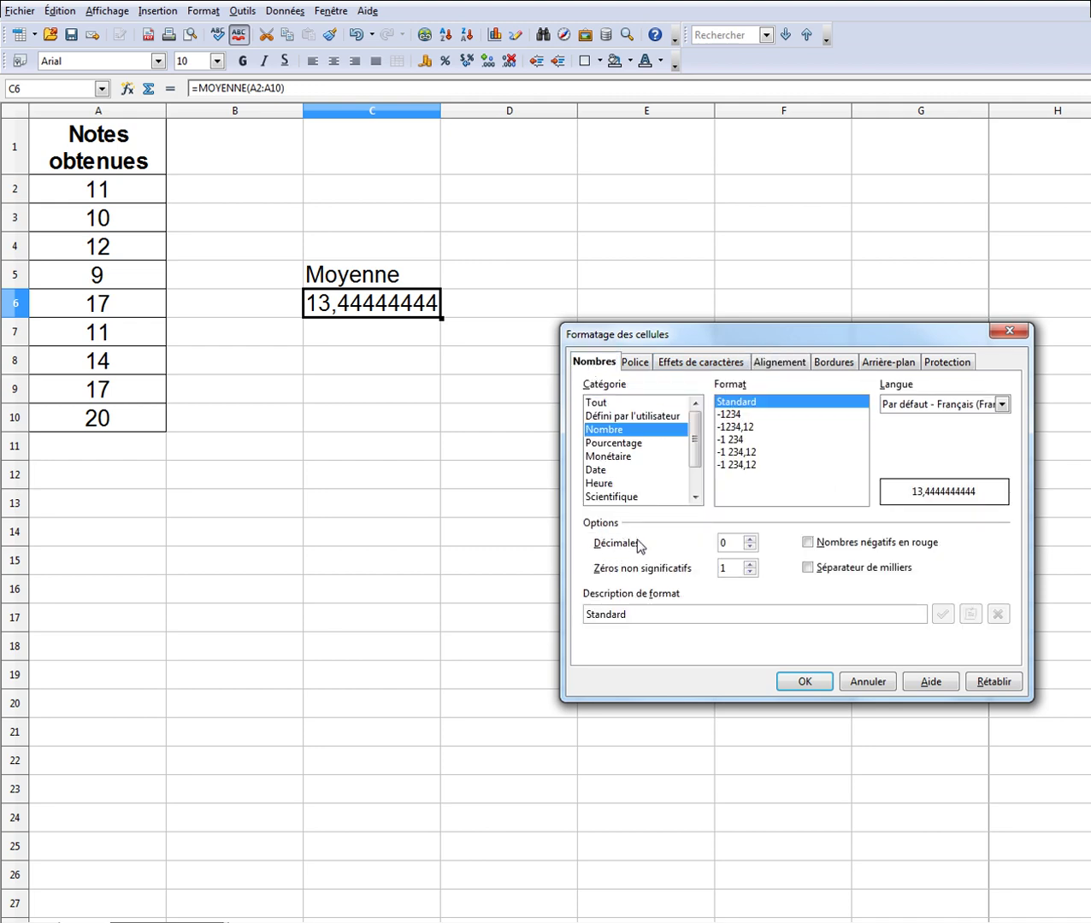
left_click(749, 542)
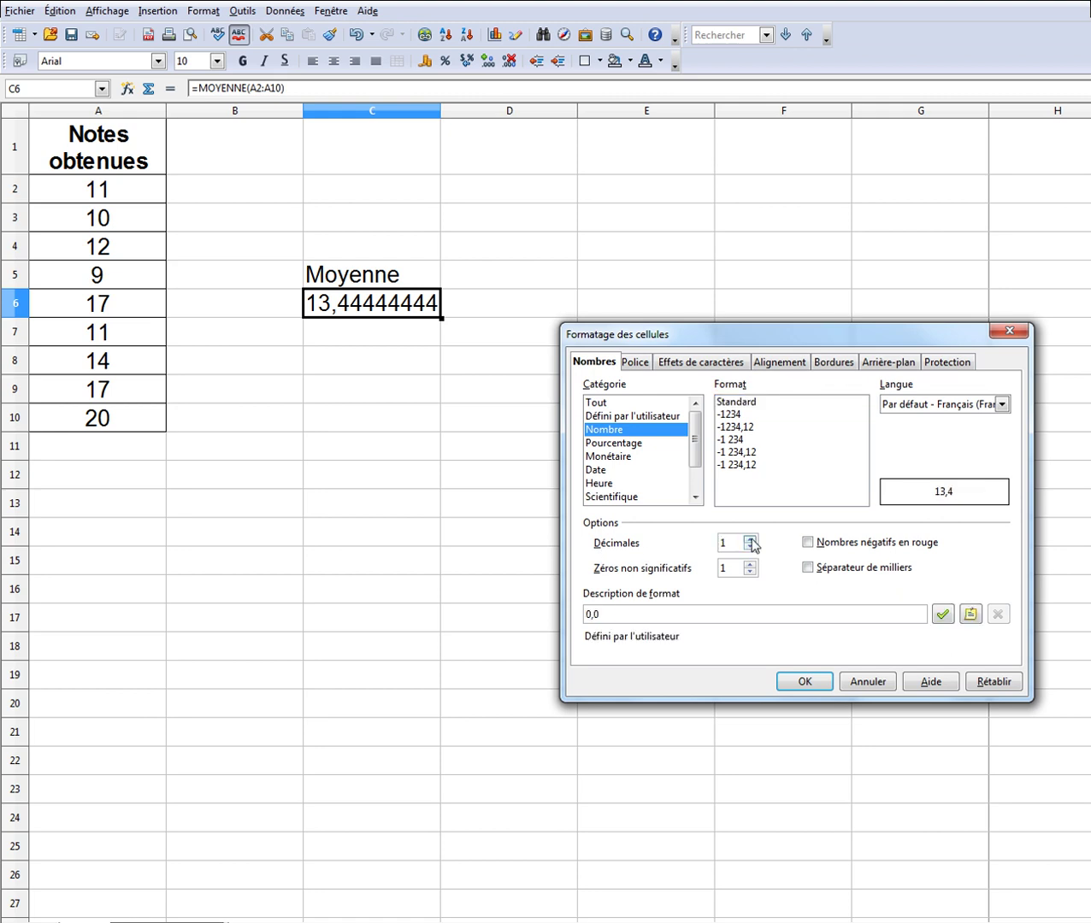
left_click(815, 681)
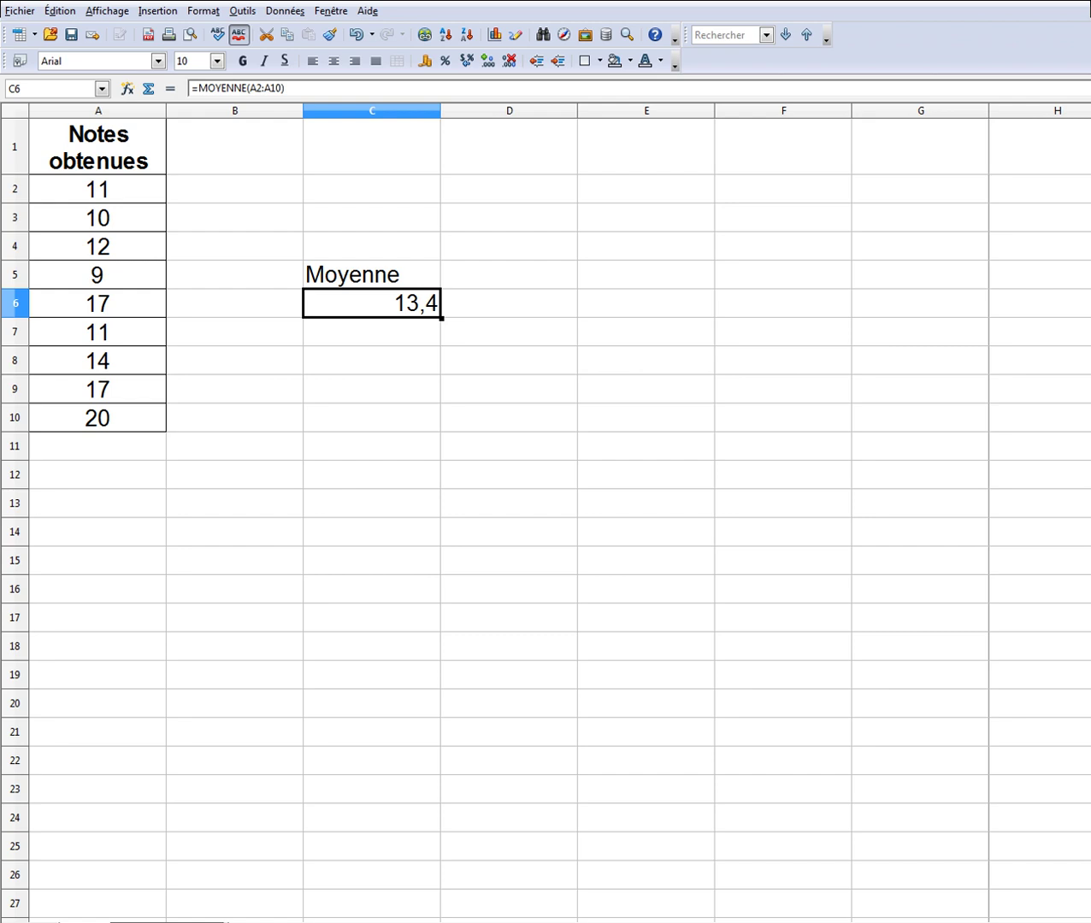
left_click(120, 451)
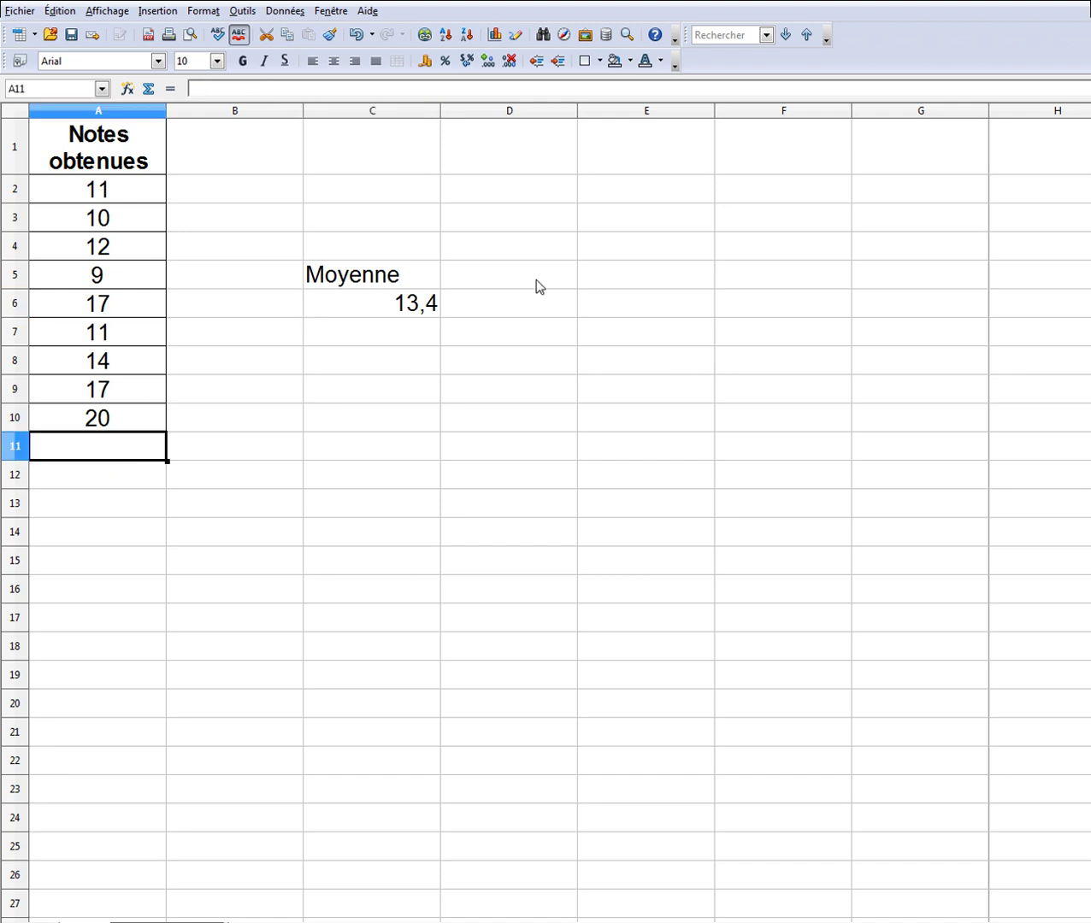
- Remove the borders from cell A11 and enter the grade 20 in it
left_click(600, 60)
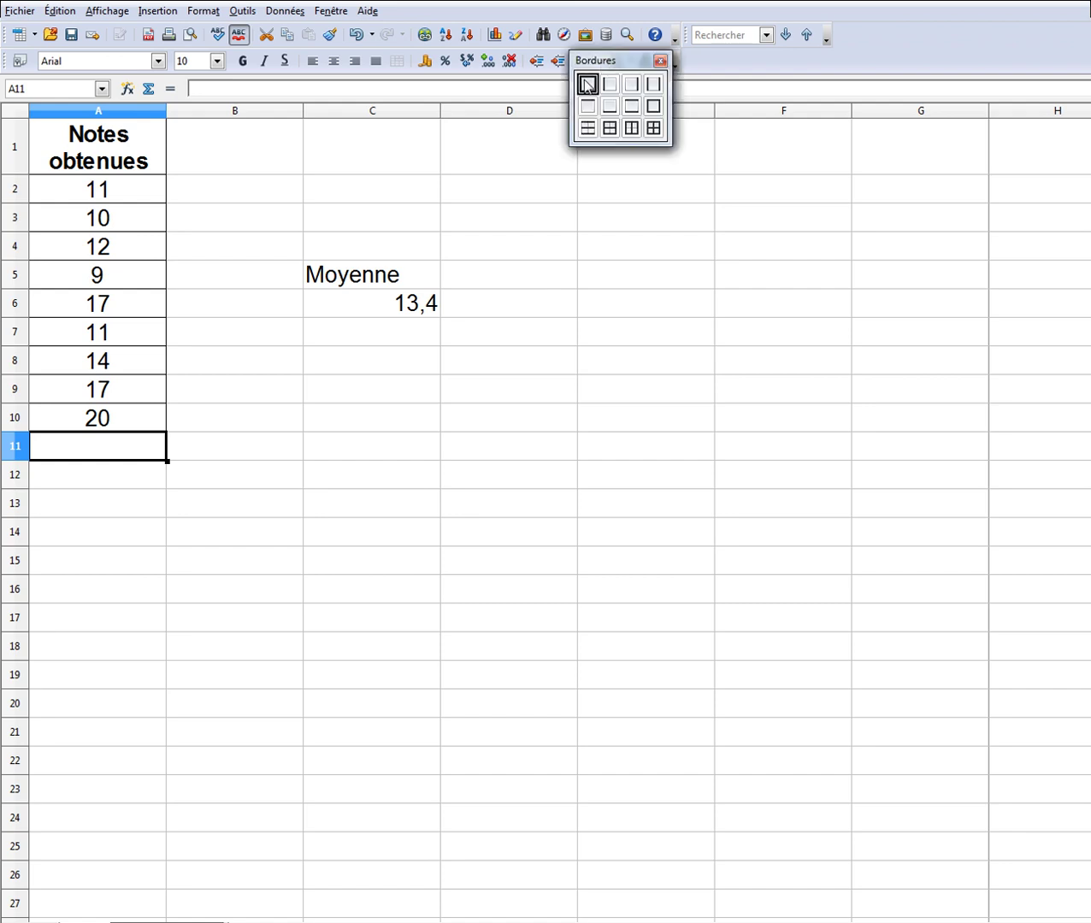
left_click(587, 83)
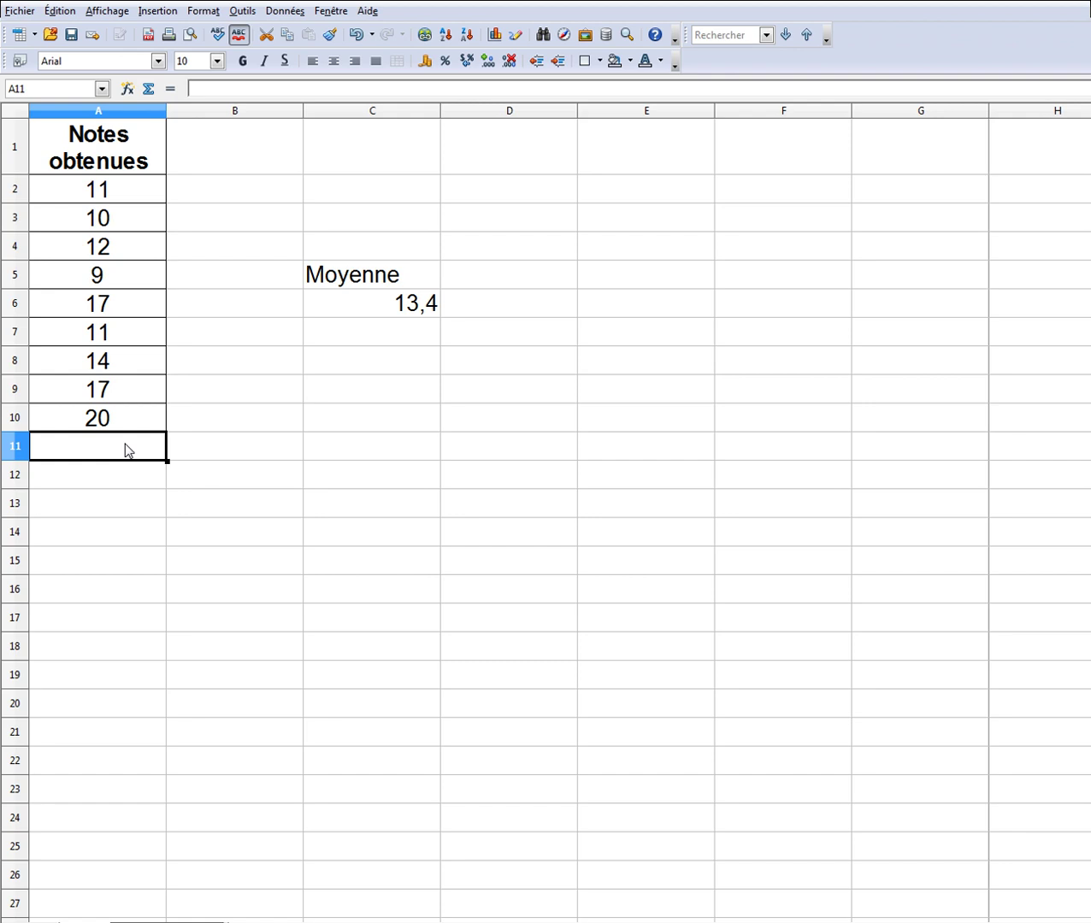
type("20")
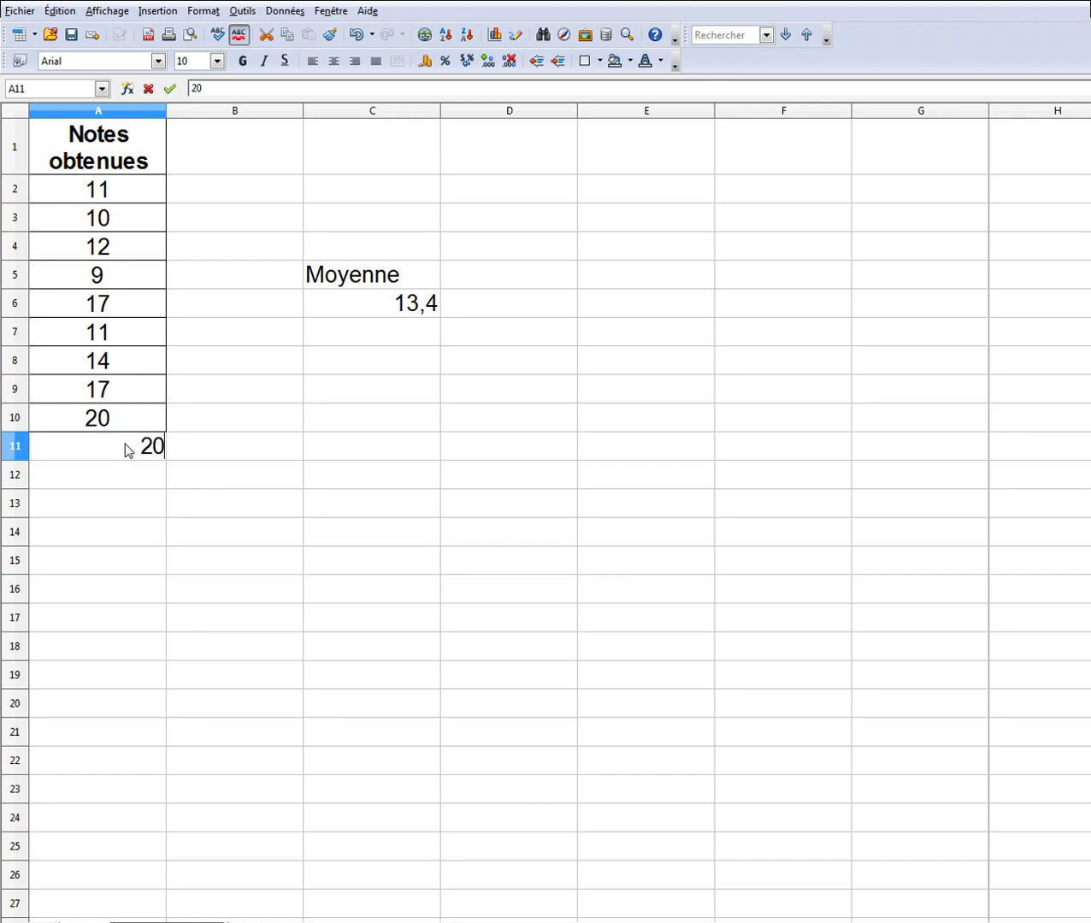
- Extend the average formula in cell C6 to =MOYENNE(A2:A11)
left_click(353, 312)
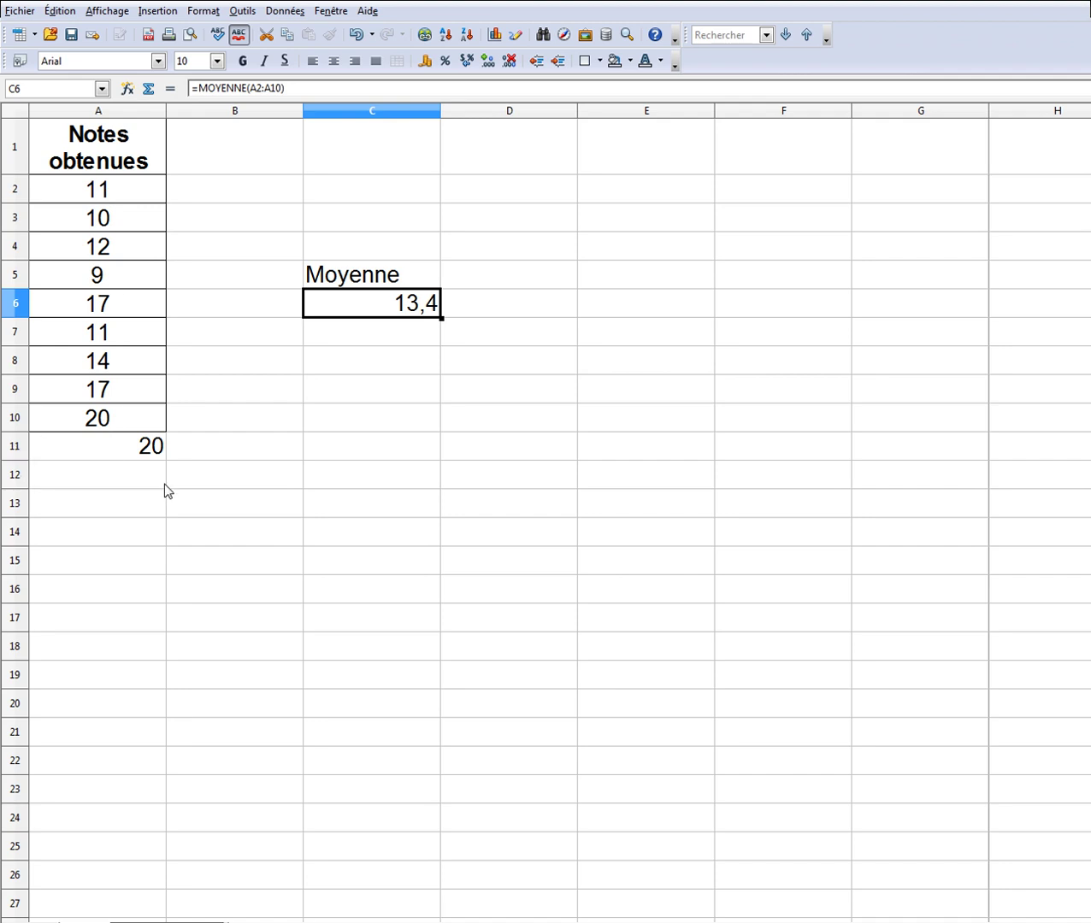
left_click(275, 89)
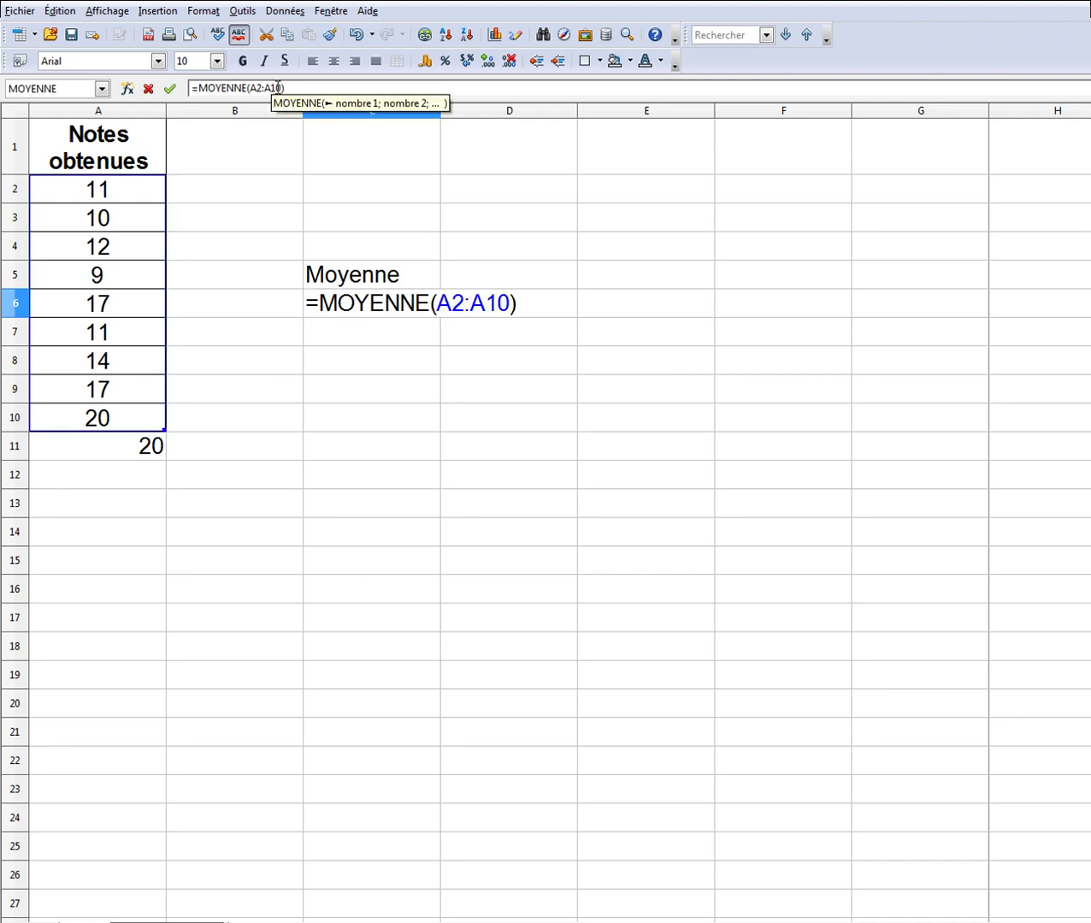
key("BackSpace")
key("Delete")
type("11")
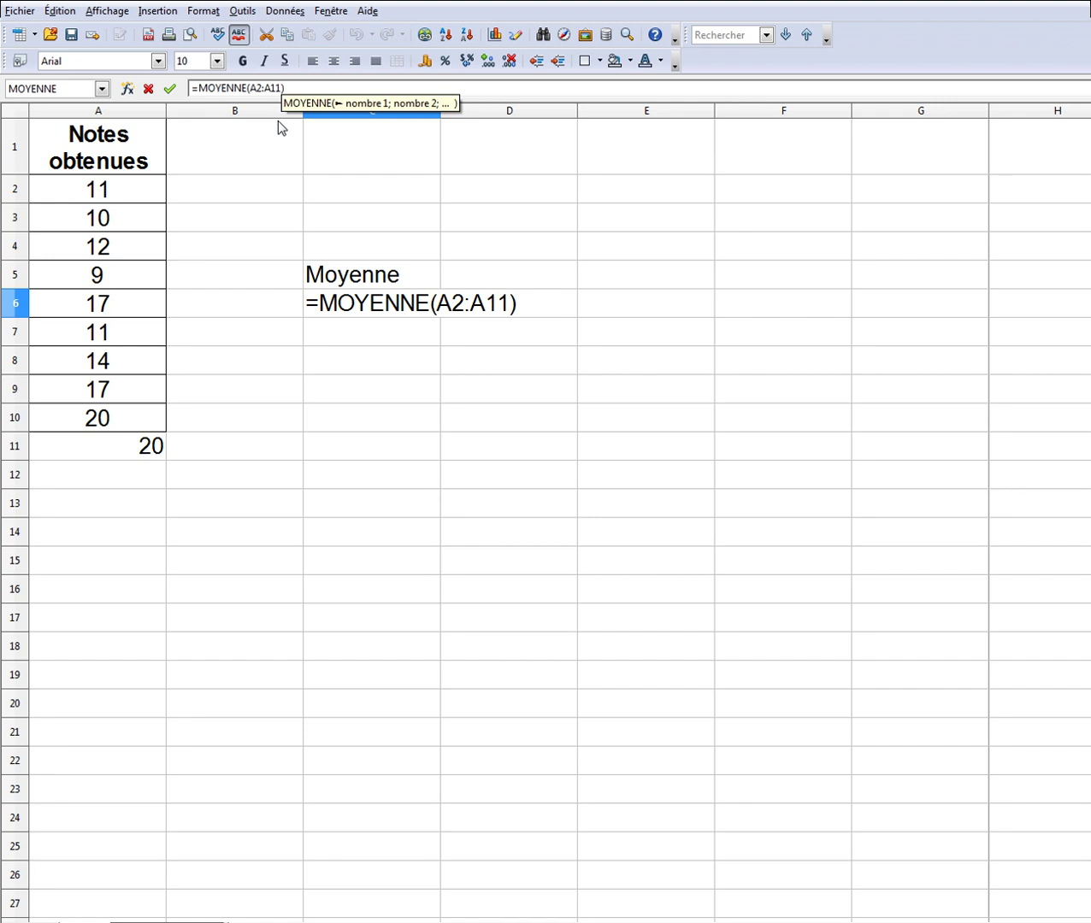
key("Return")
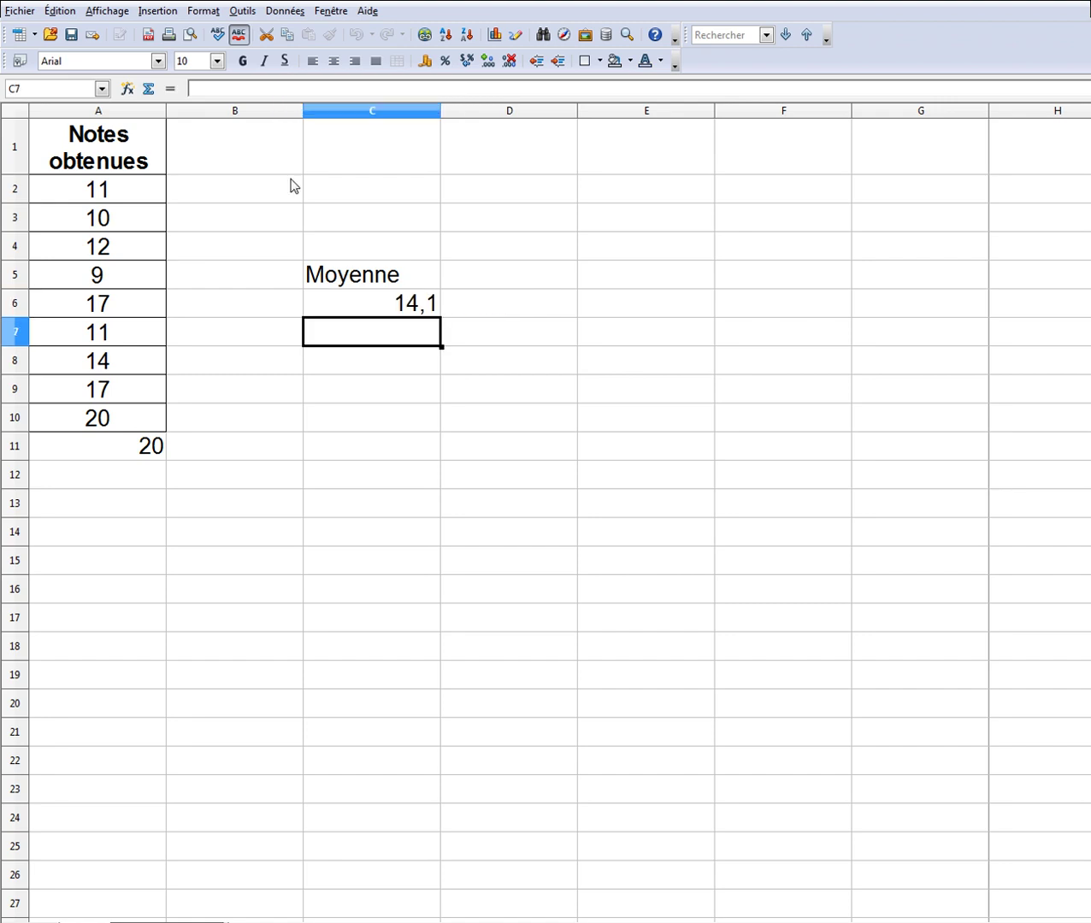
left_click(391, 306)
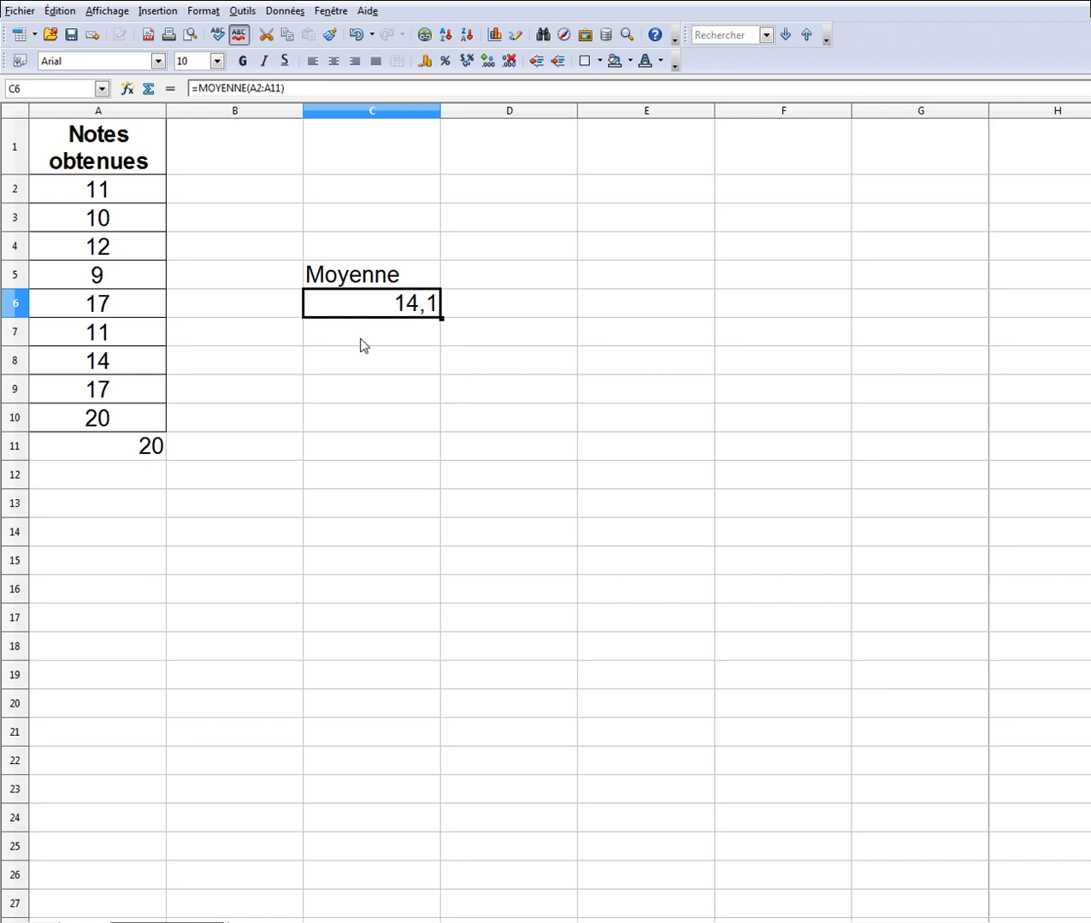
- Set the grade in cell A11 to 13,4
left_click(147, 451)
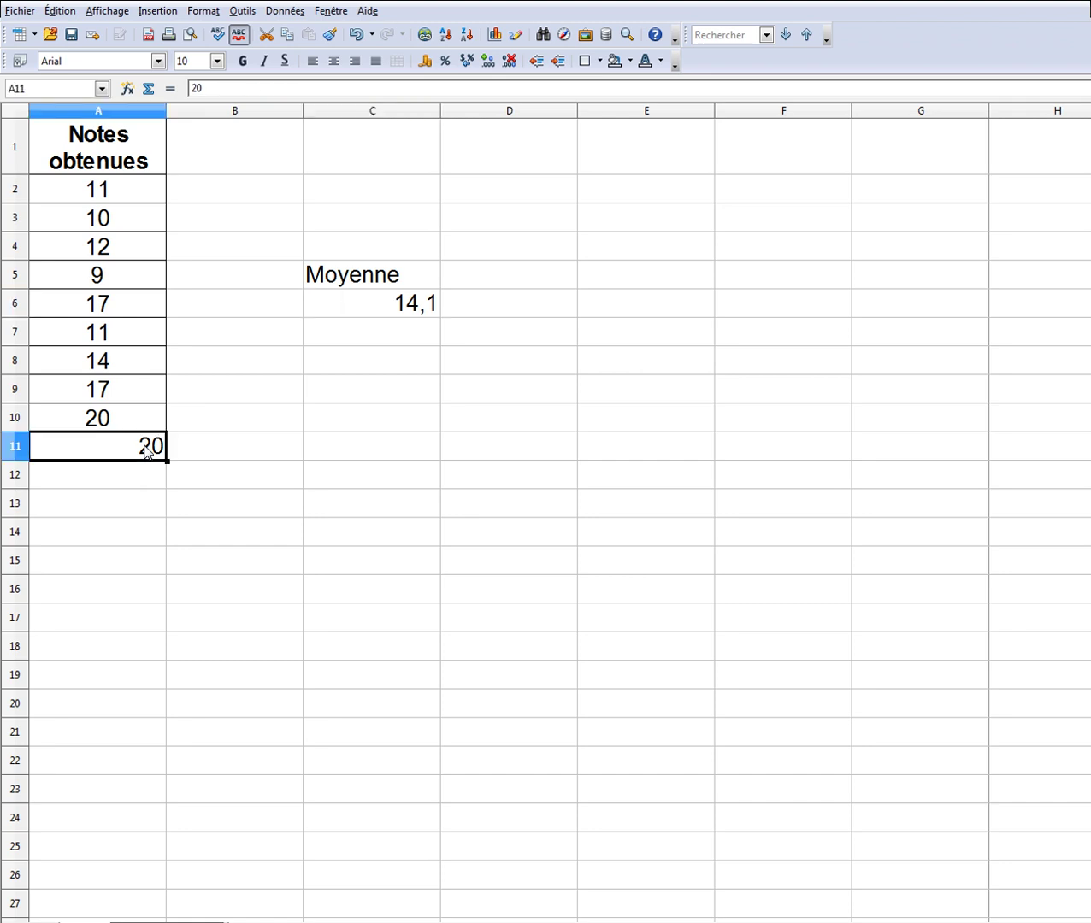
type("13,4")
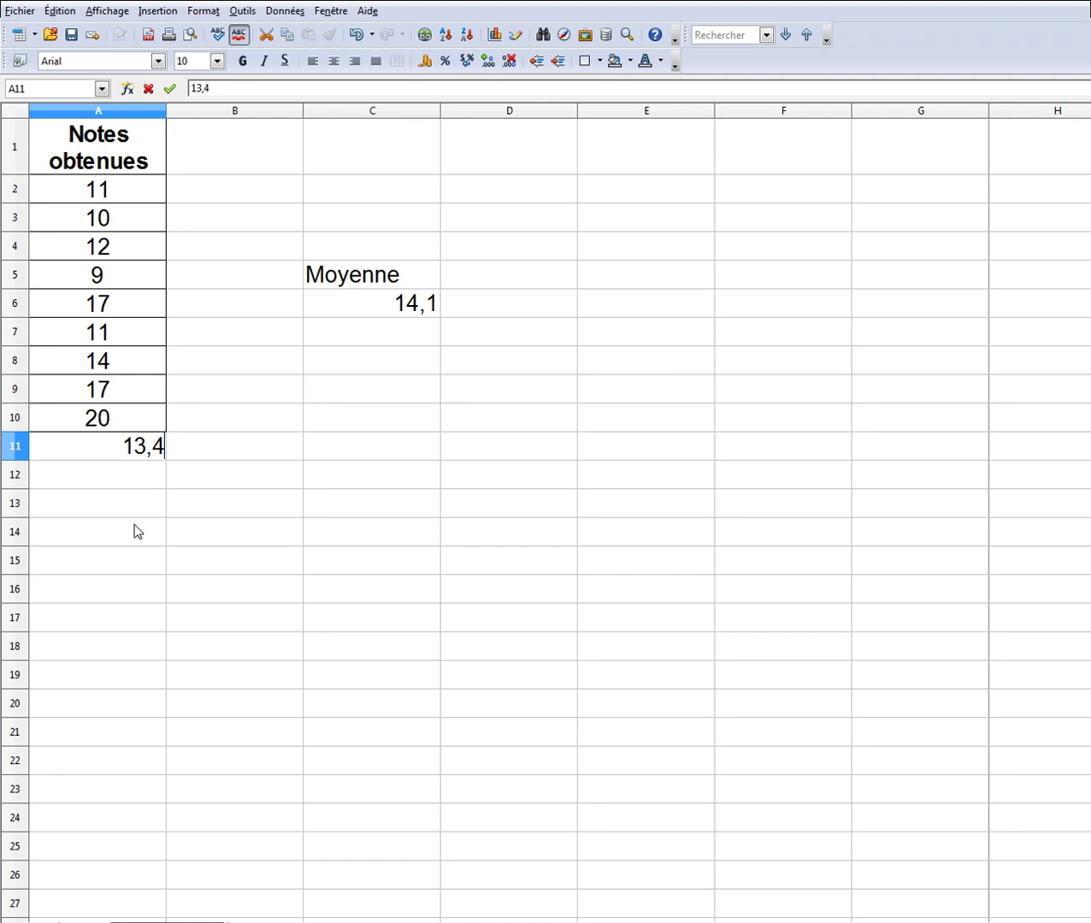
key("Return")
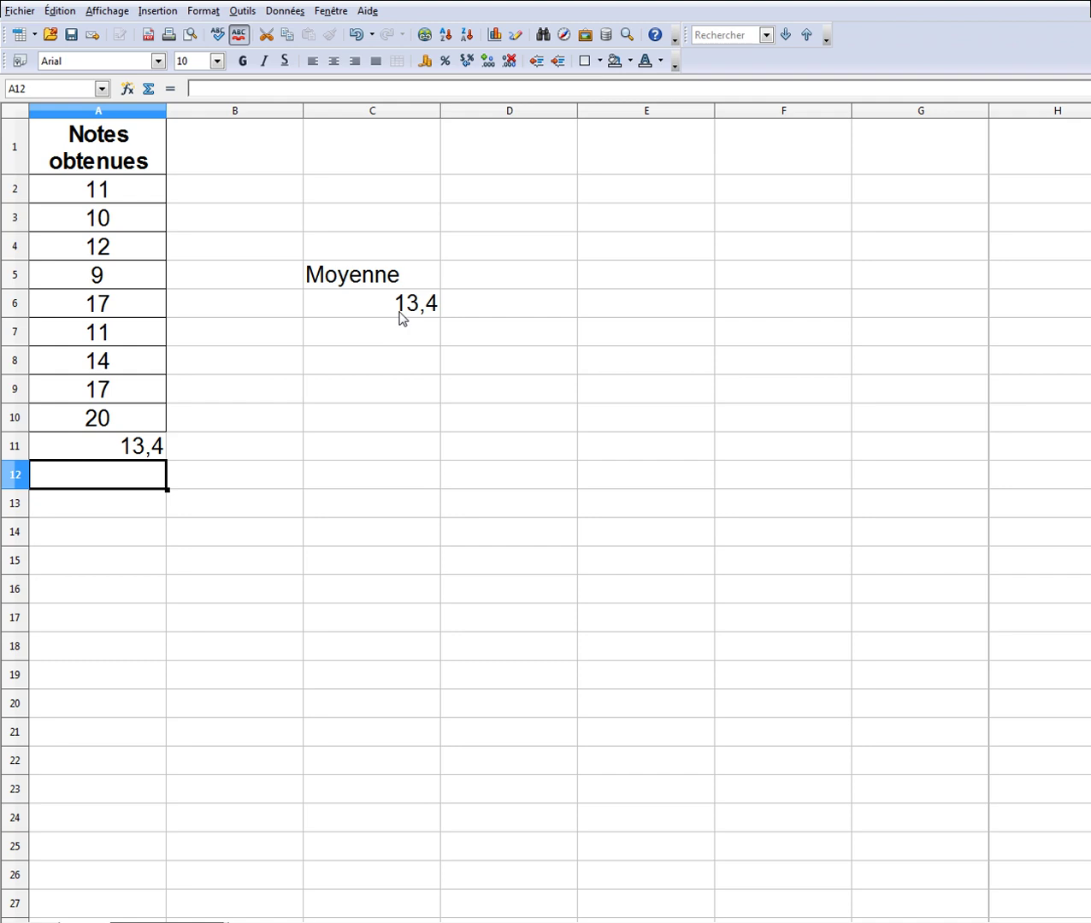
- Set the grade in cell A11 to 18
left_click(155, 455)
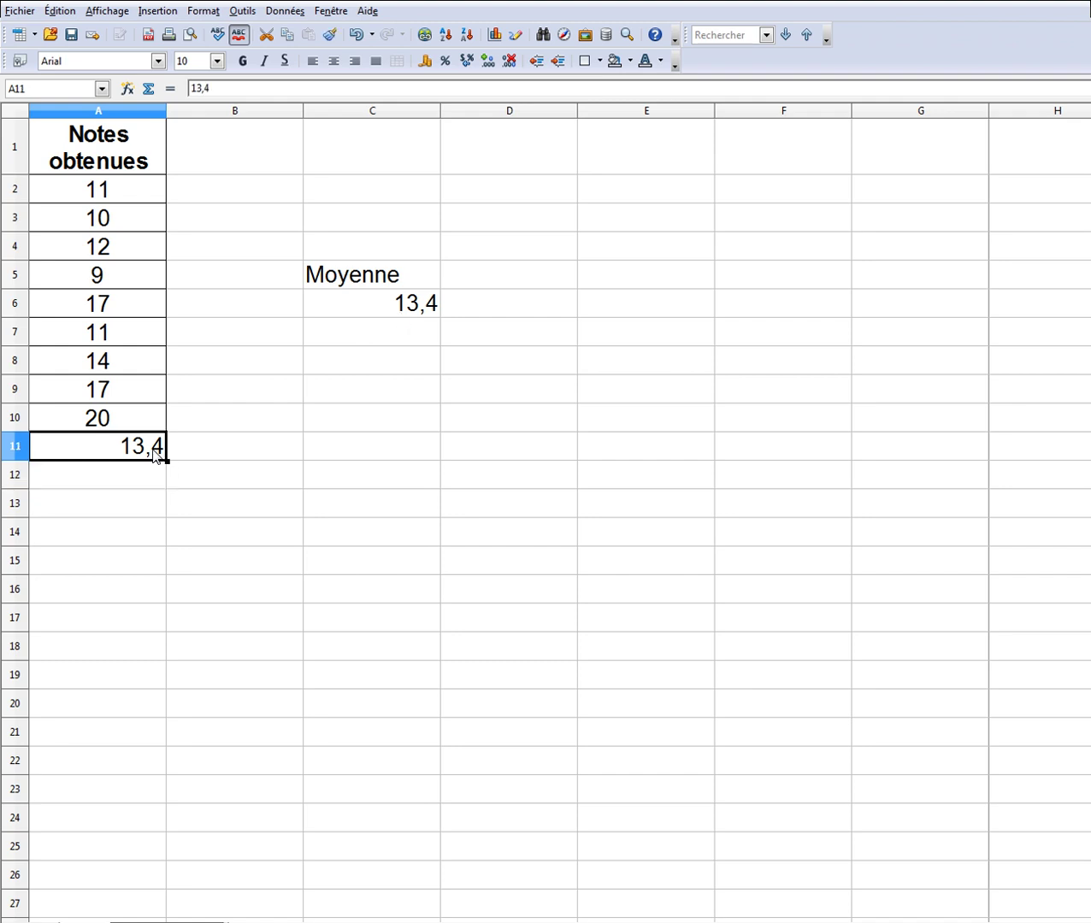
type("18")
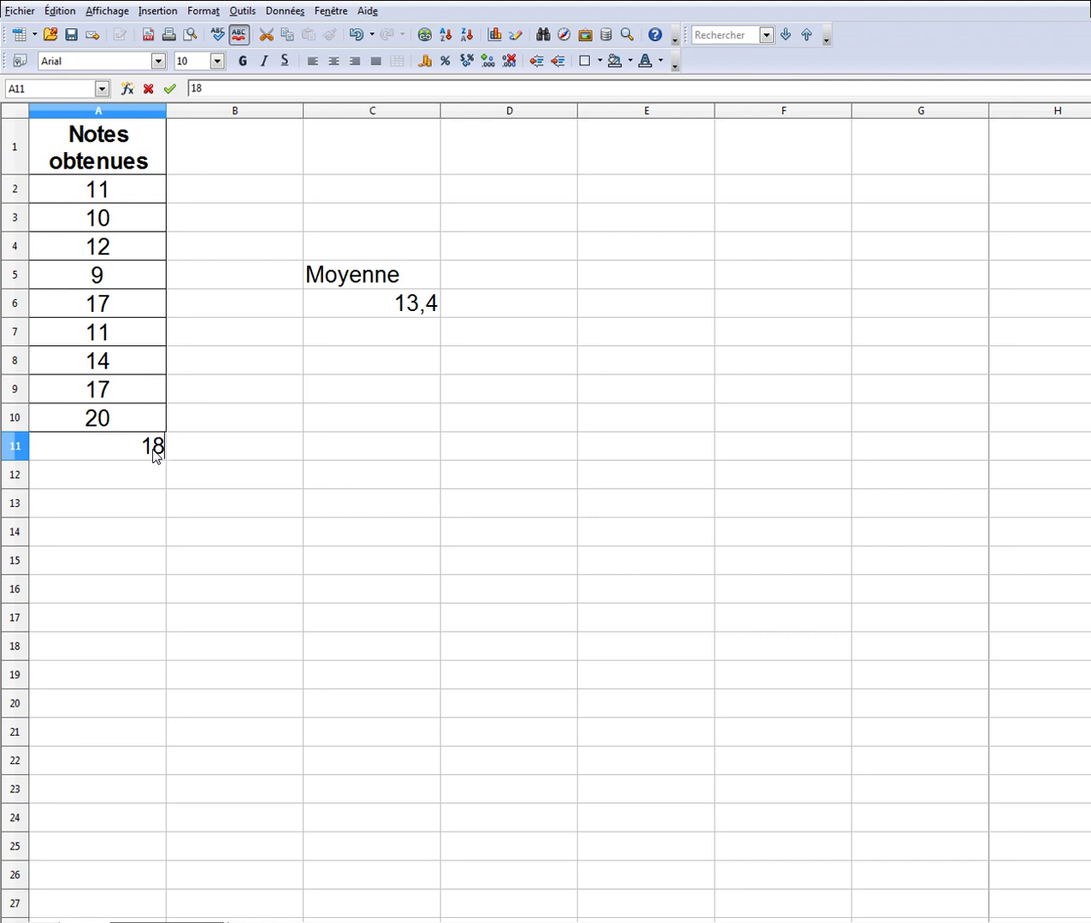
key("Return")
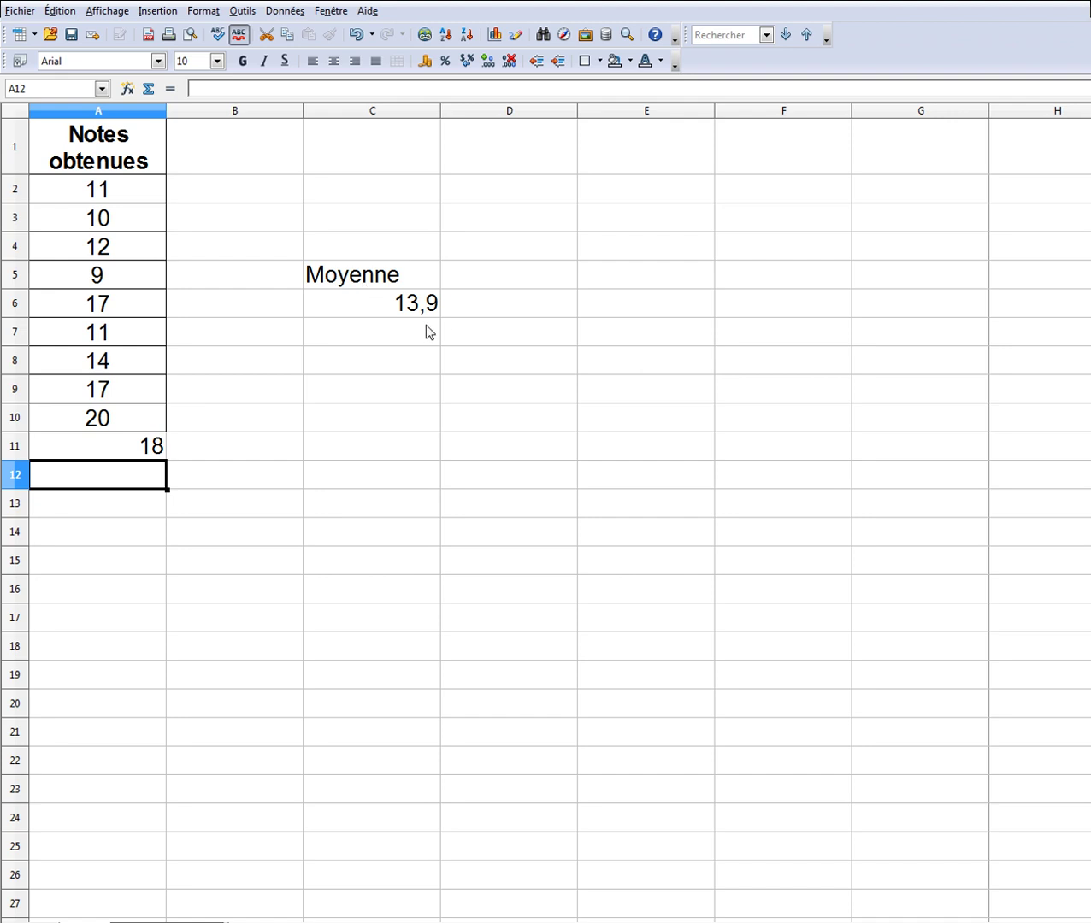
- Set the grade in cell A11 to 10
left_click(139, 443)
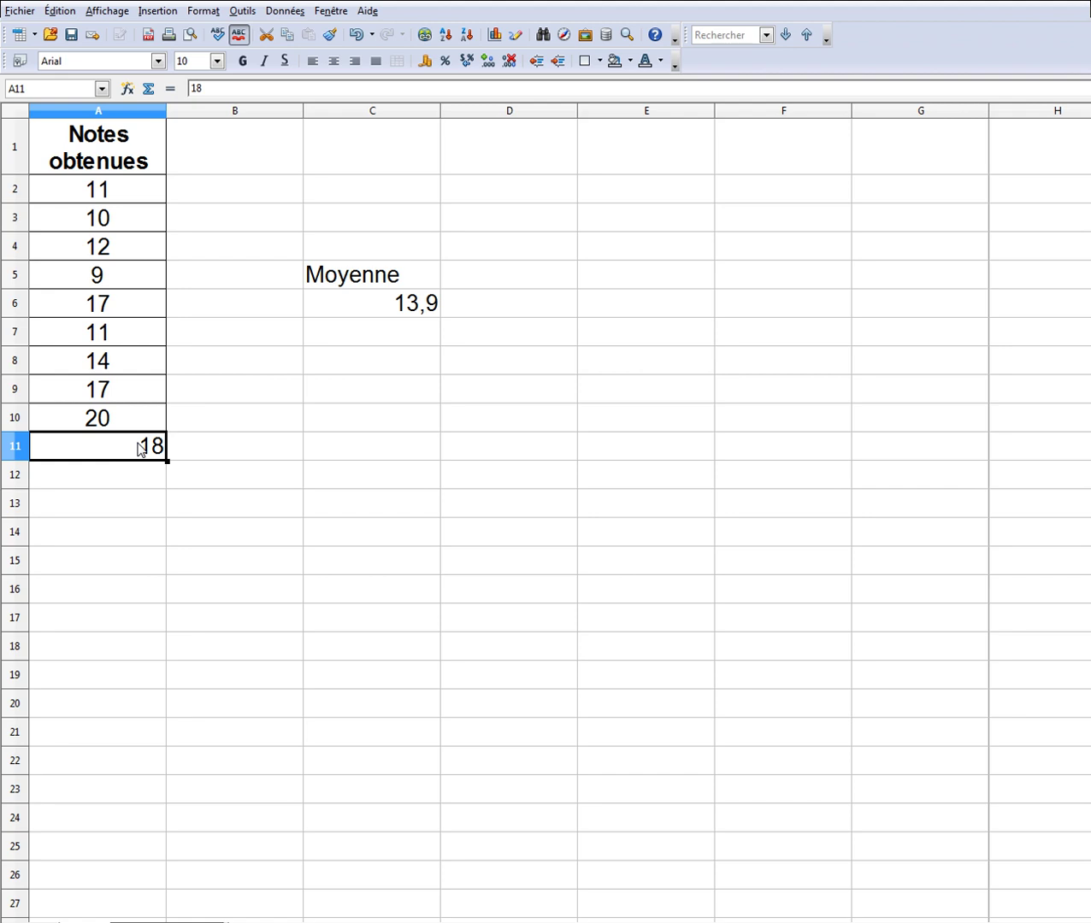
type("1")
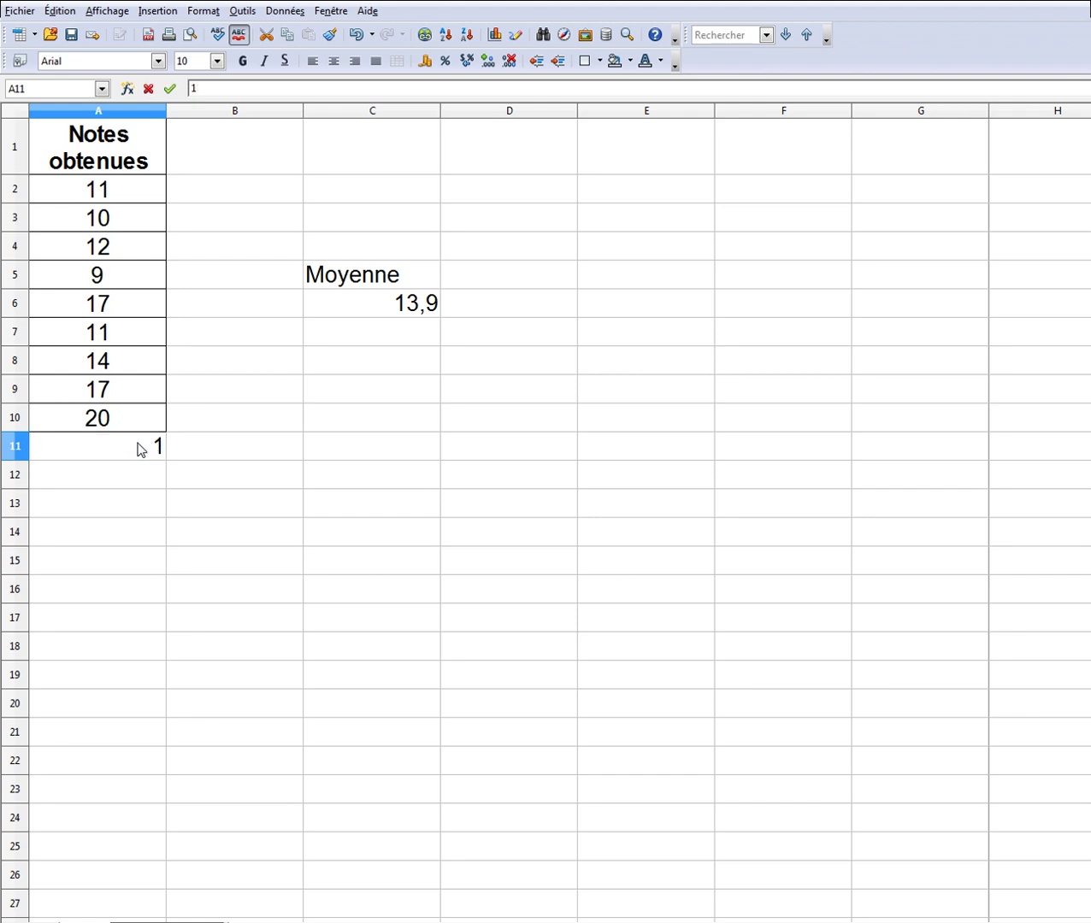
type("0")
key("Return")
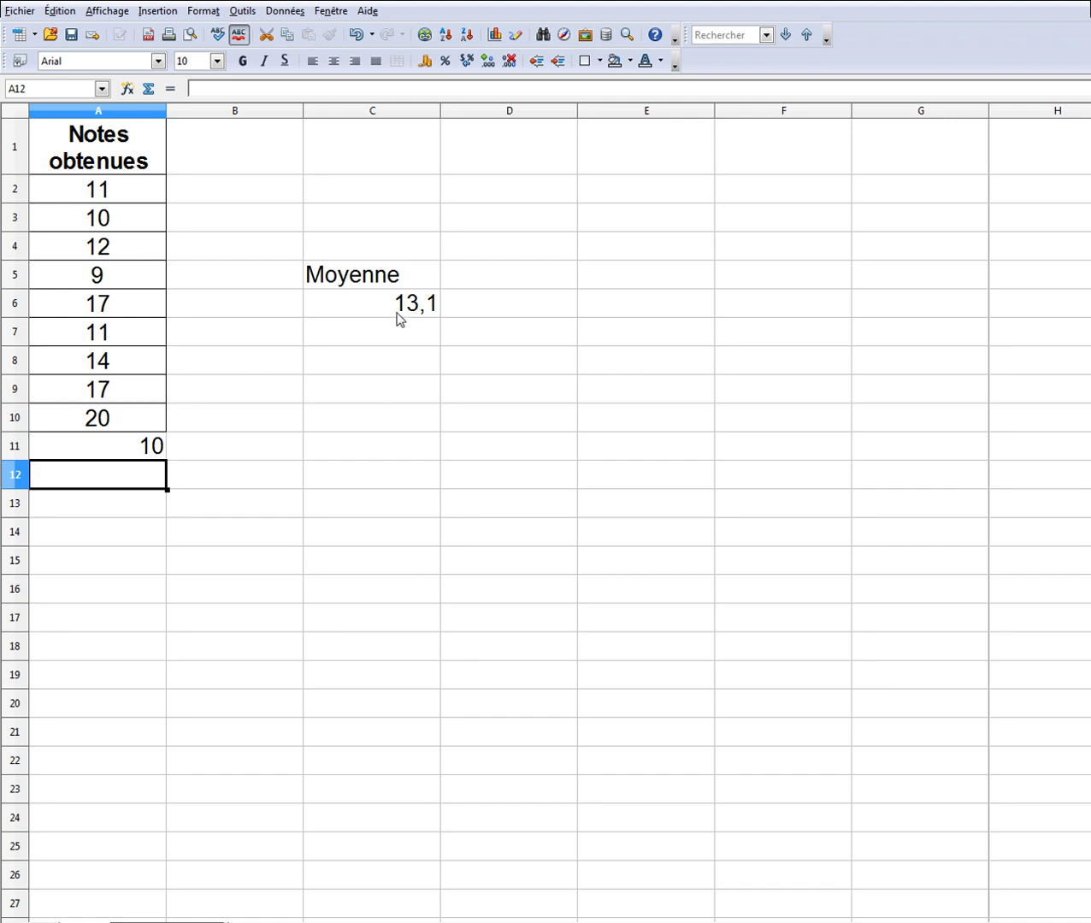
- Delete the contents of cell A11 with the text, numbers, dates, formulas and comments options ticked
left_click(133, 449)
key("Delete")
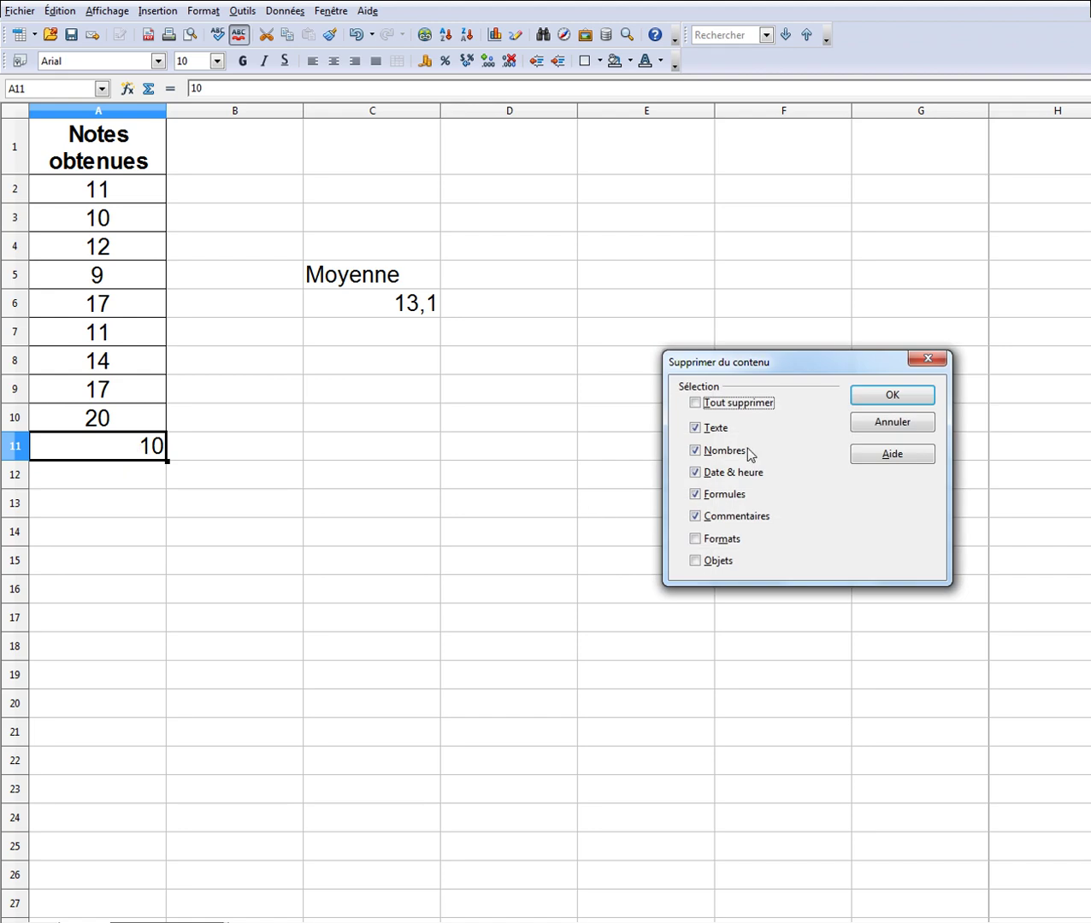
left_click(869, 394)
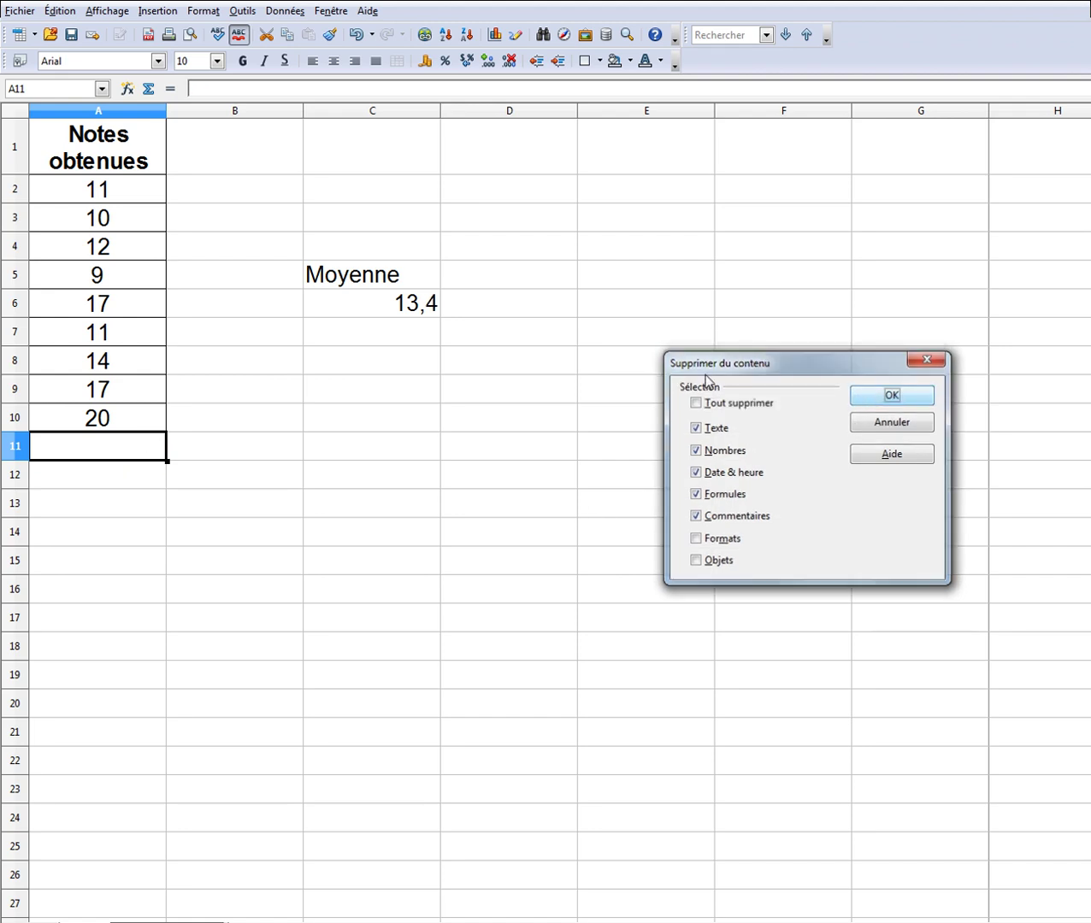
- Enter the label "Médiane" in cell D5
left_click(495, 279)
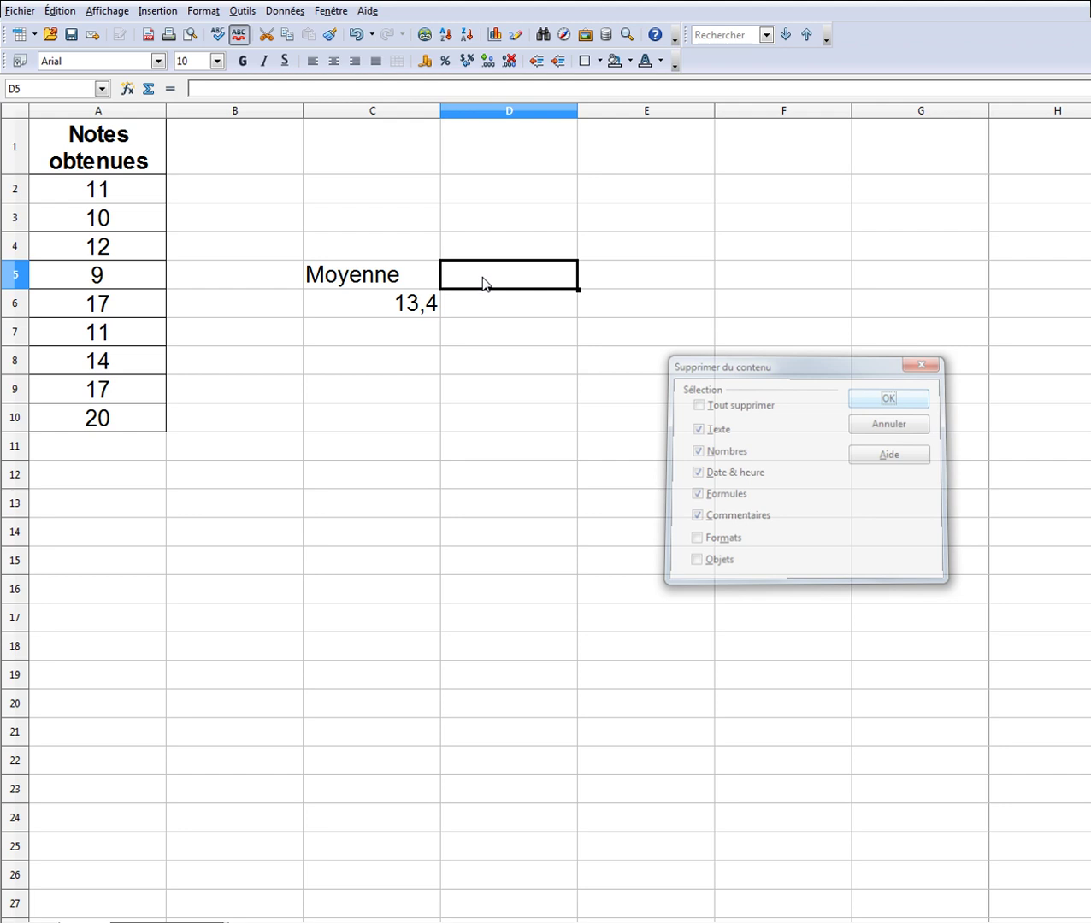
type("m")
key("BackSpace")
type("Médiane")
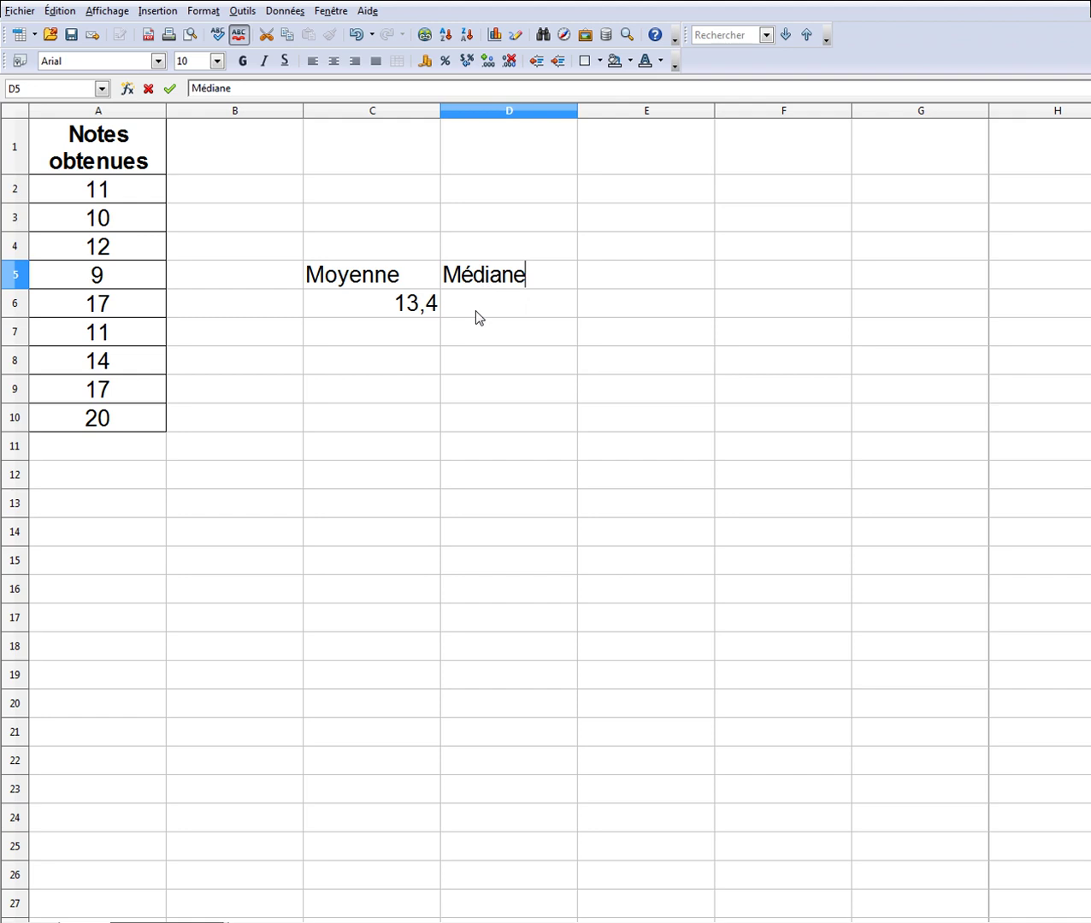
key("Return")
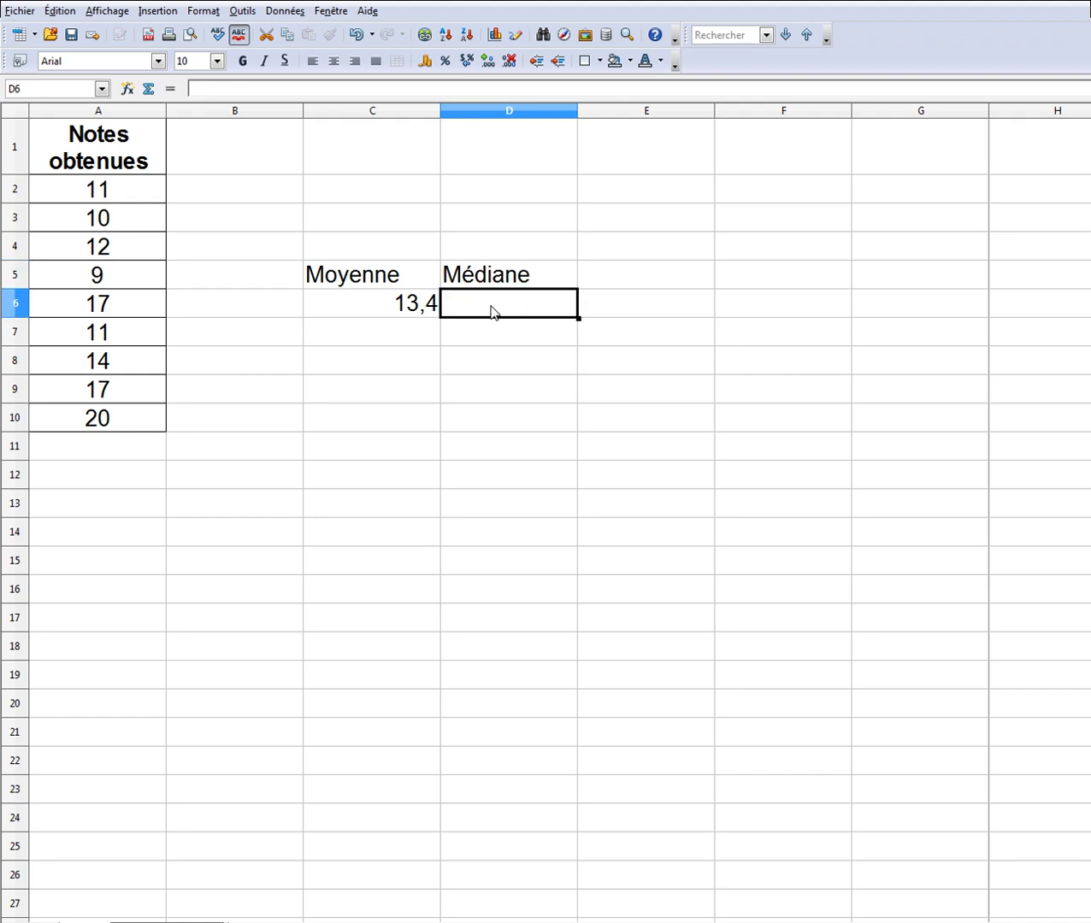
- Calculate the median of the grades in cell D6 with the formula =MEDIANE(A2:A10)
type("=")
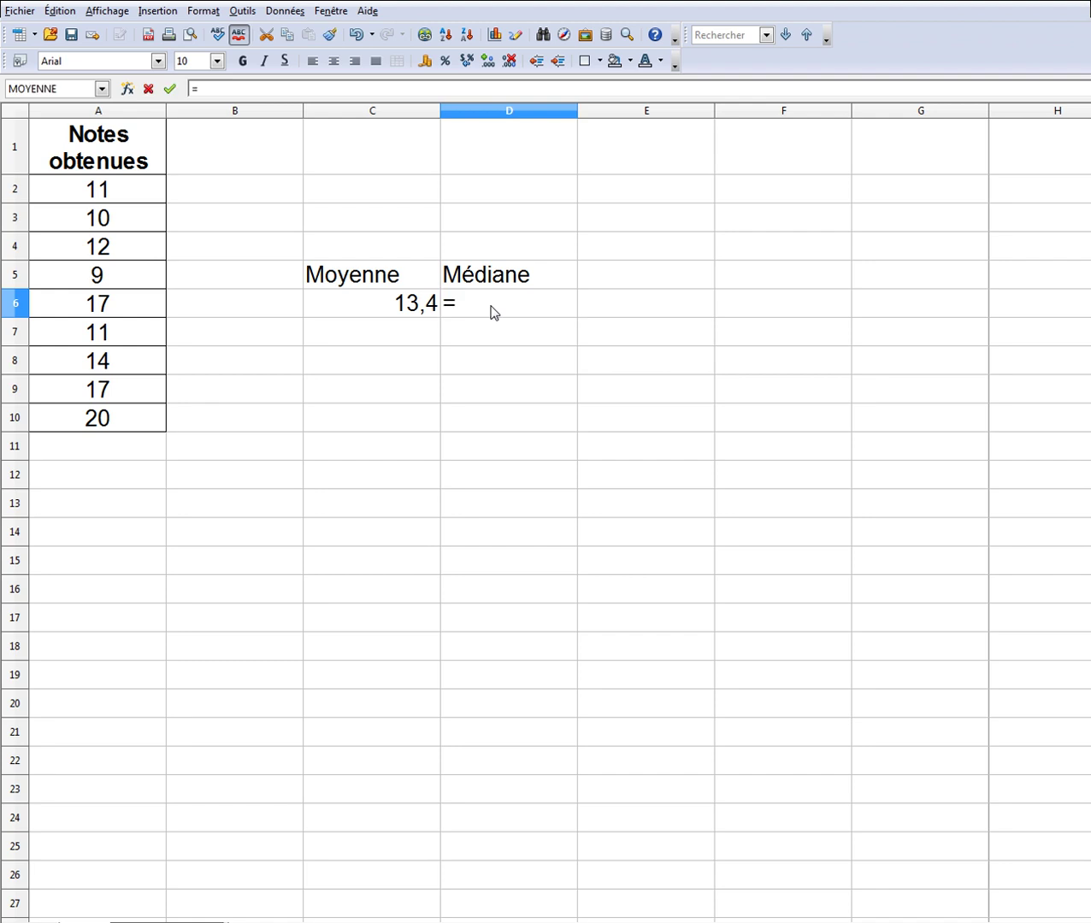
type("mediane")
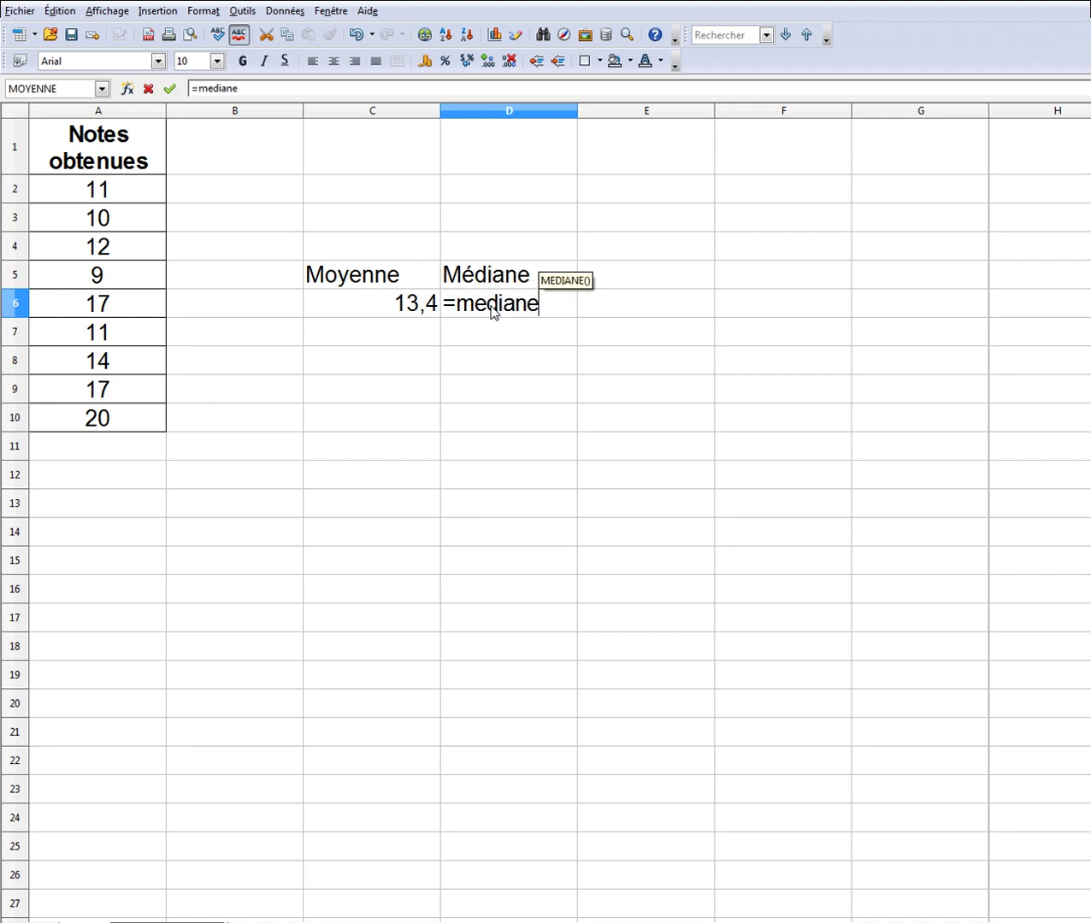
type("(")
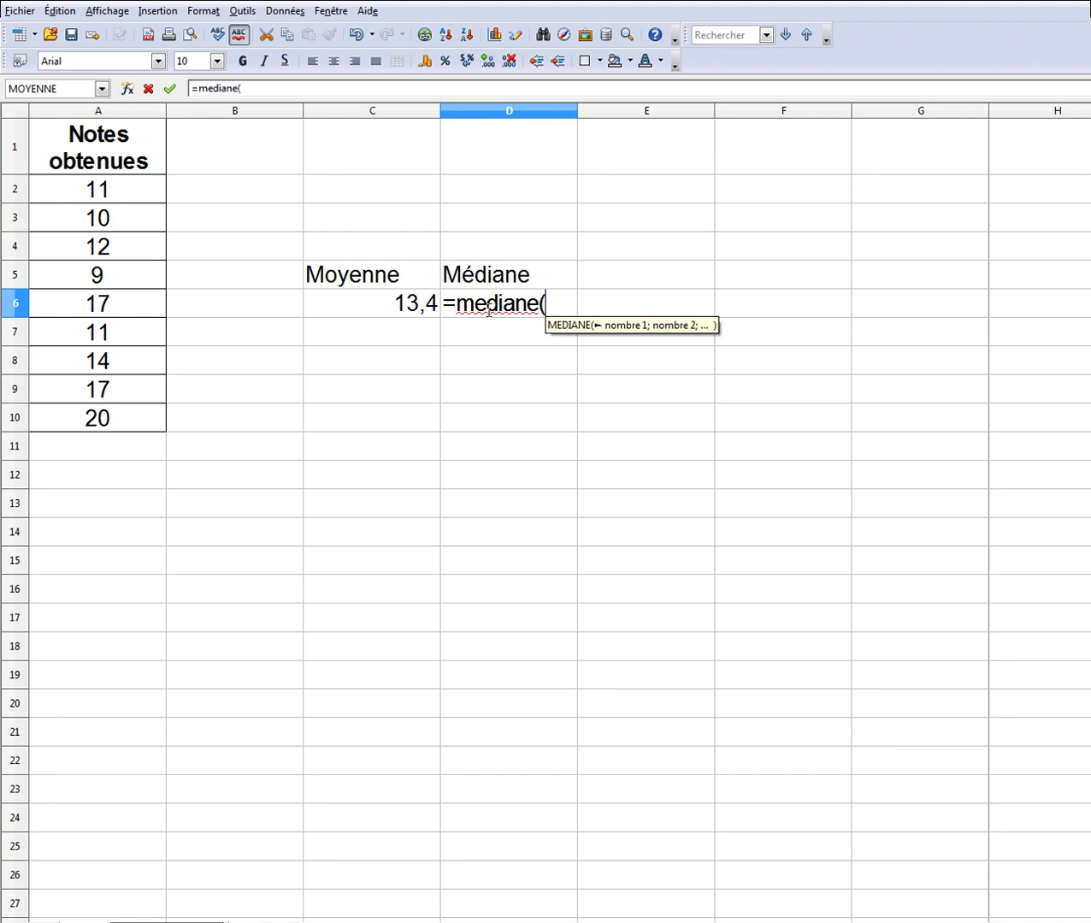
left_click_drag(97, 192, 92, 420)
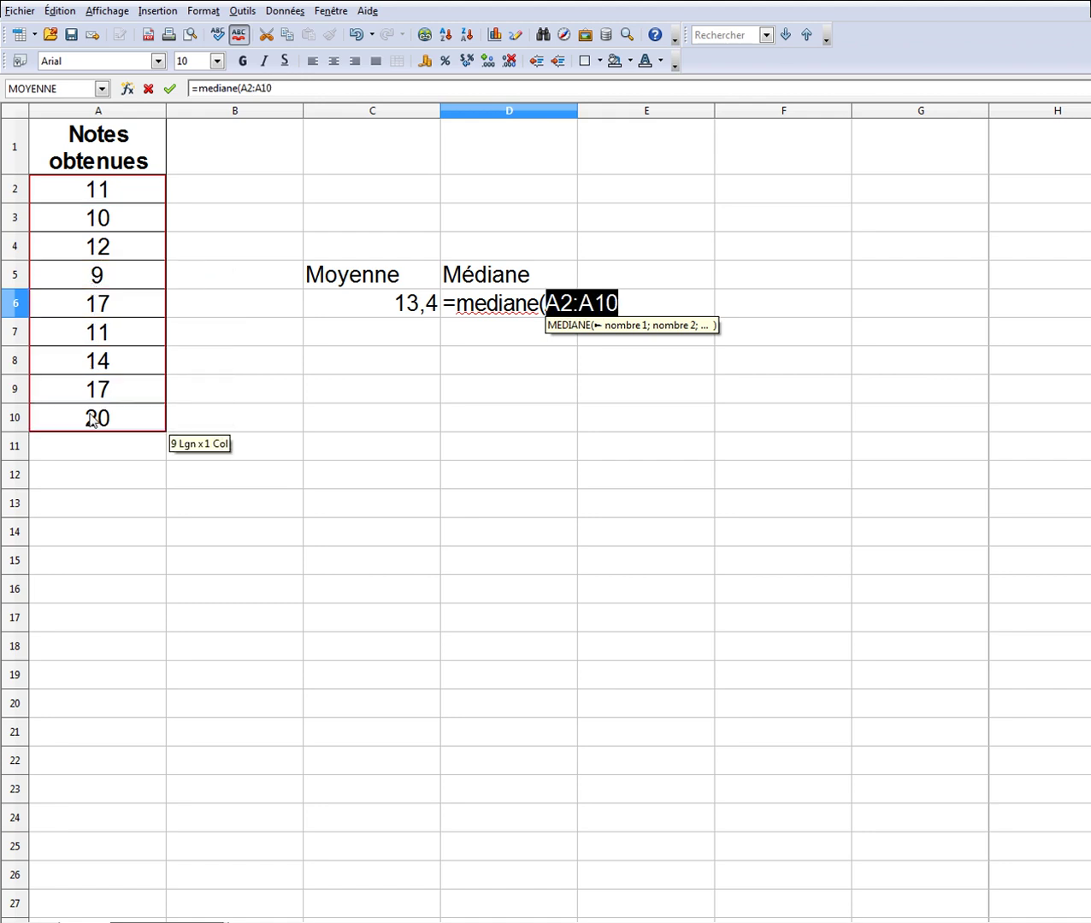
key("Return")
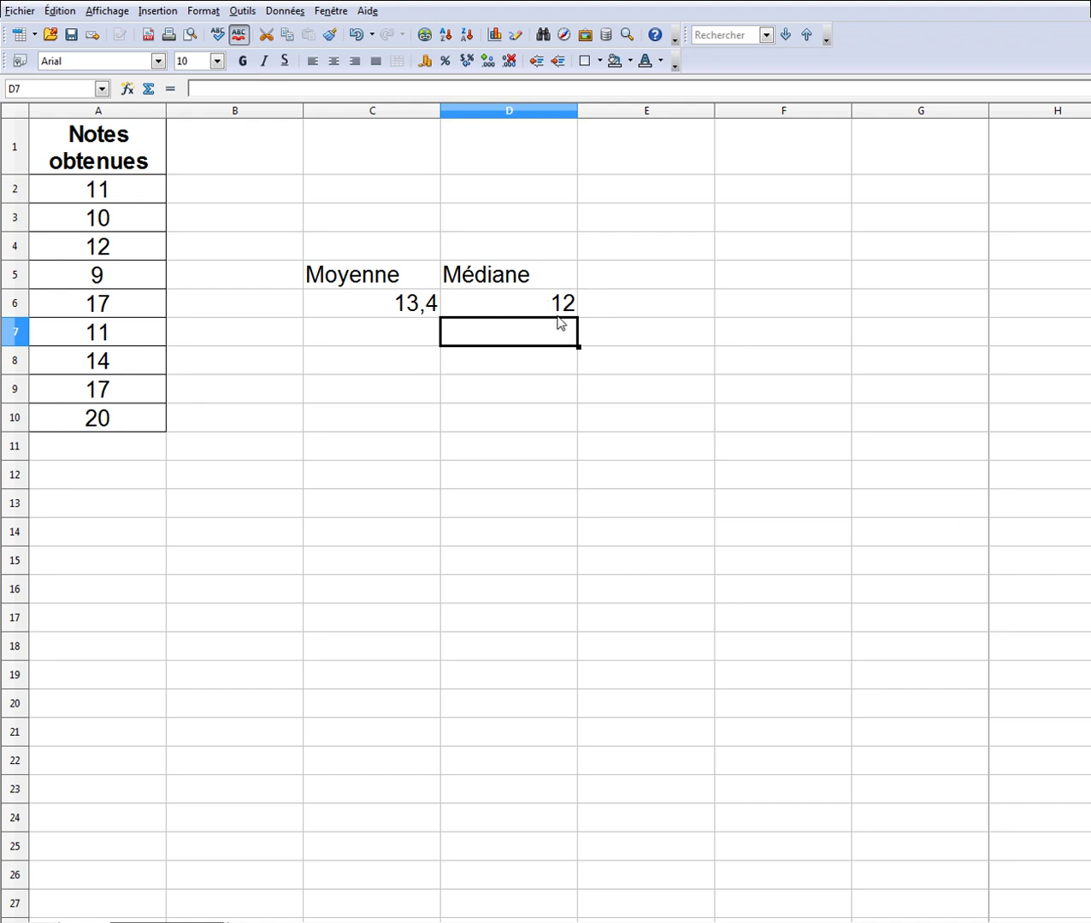
- Add outer and inner borders to all cells in C5:D6
left_click(384, 278)
left_click_drag(406, 302, 475, 300)
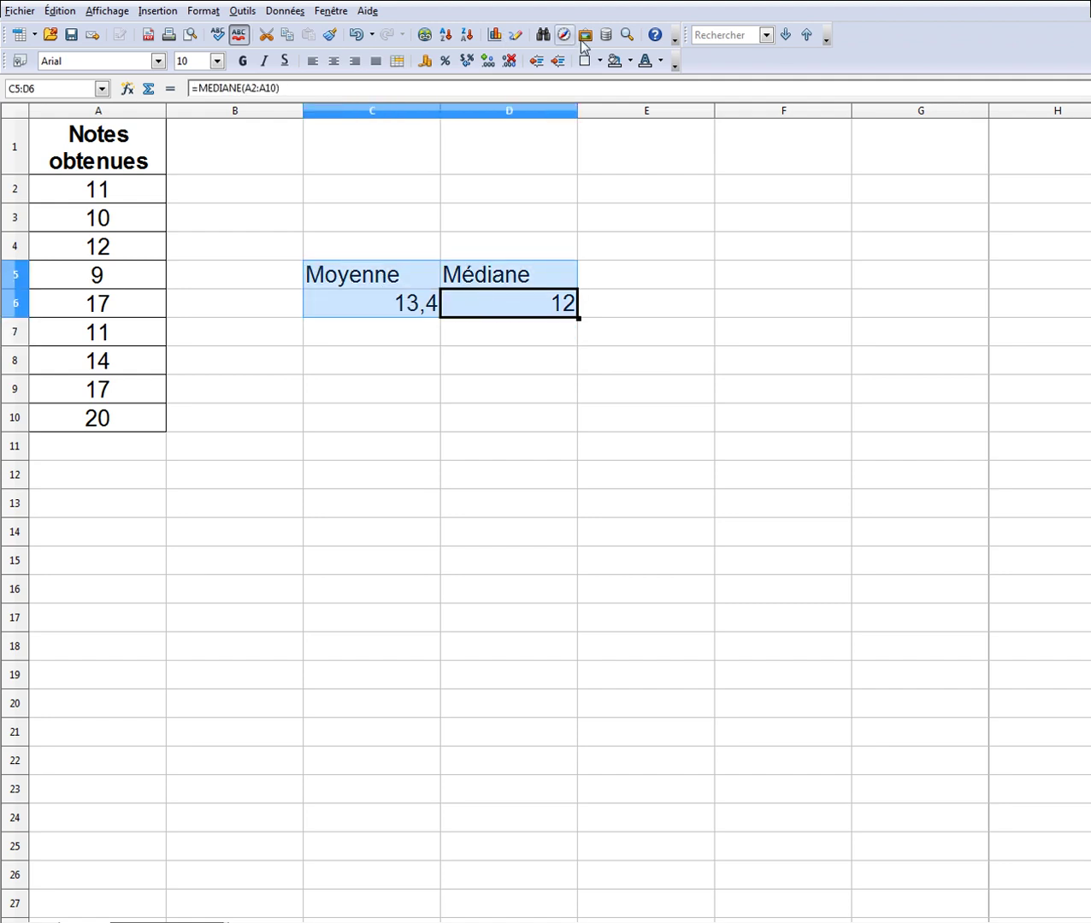
left_click(600, 60)
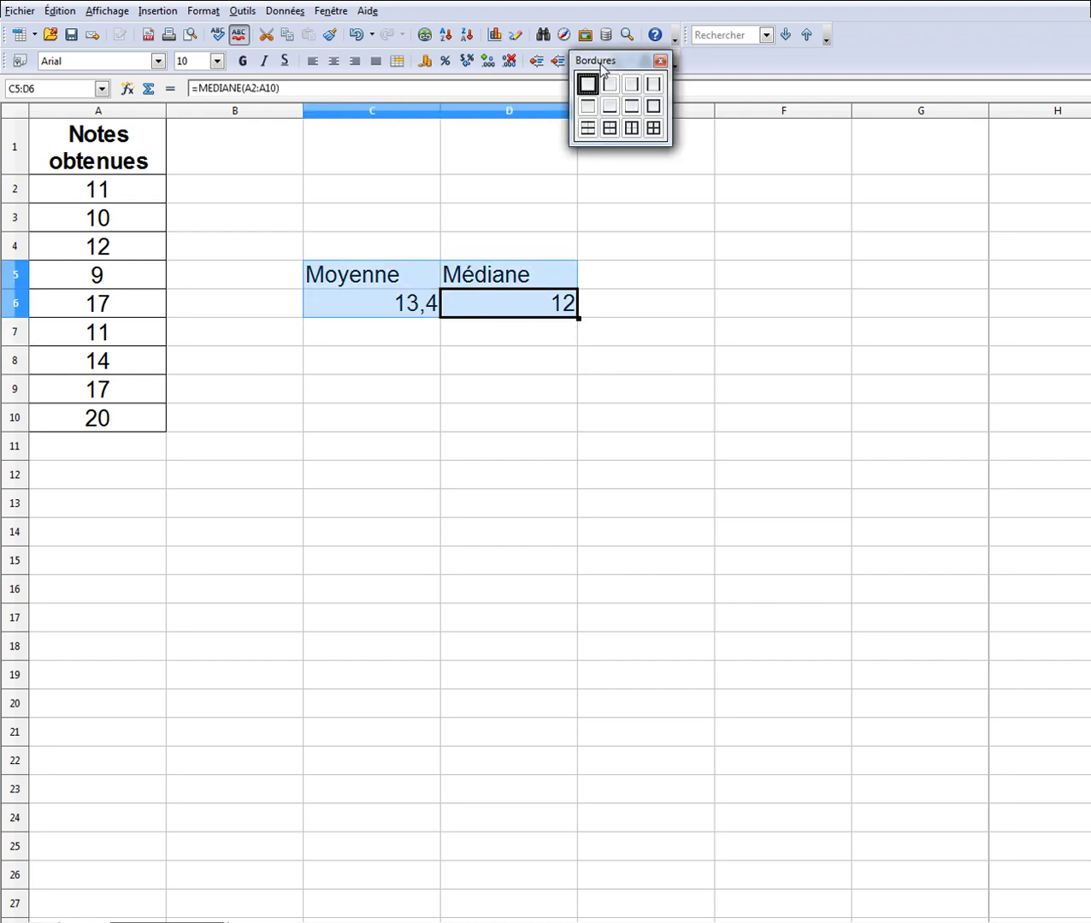
left_click(653, 128)
- Align the cells C5:D6 to Centre horizontally and Milieu vertically
right_click(405, 284)
left_click(451, 317)
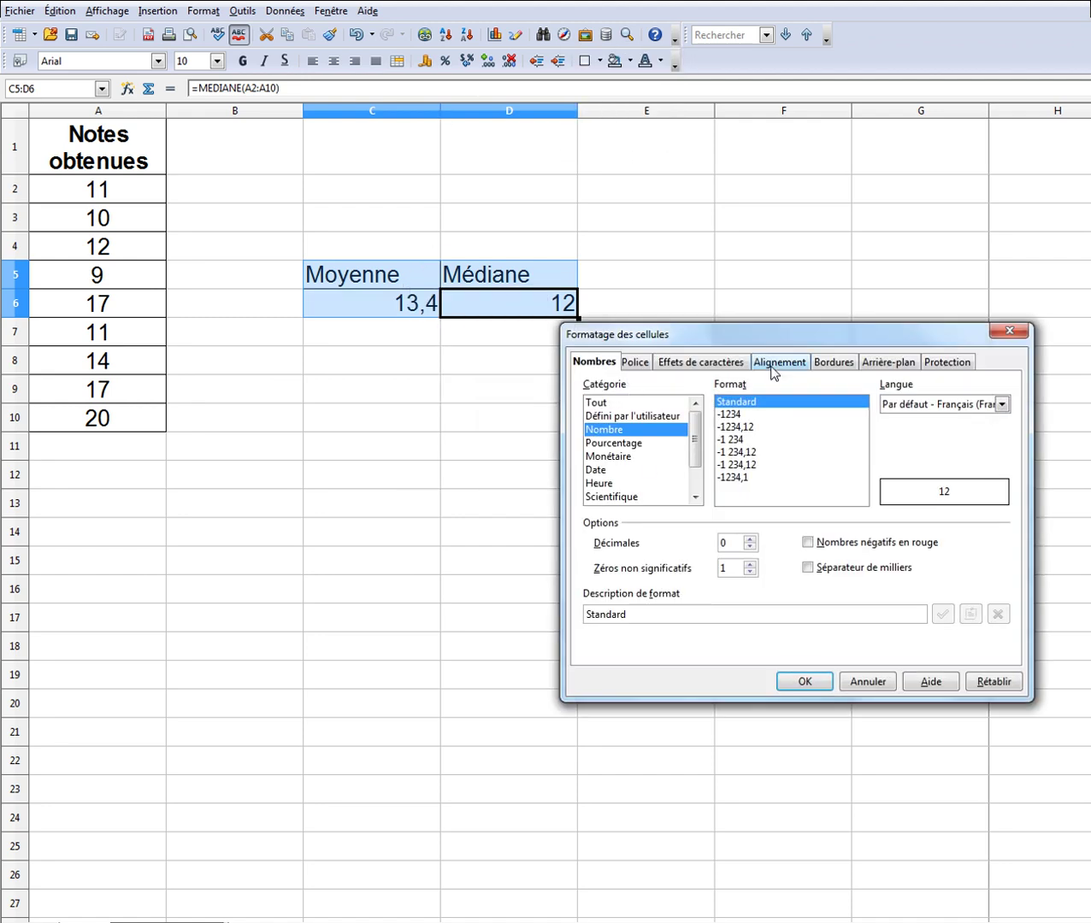
left_click(773, 365)
left_click(649, 427)
left_click(633, 465)
left_click(912, 433)
left_click(882, 467)
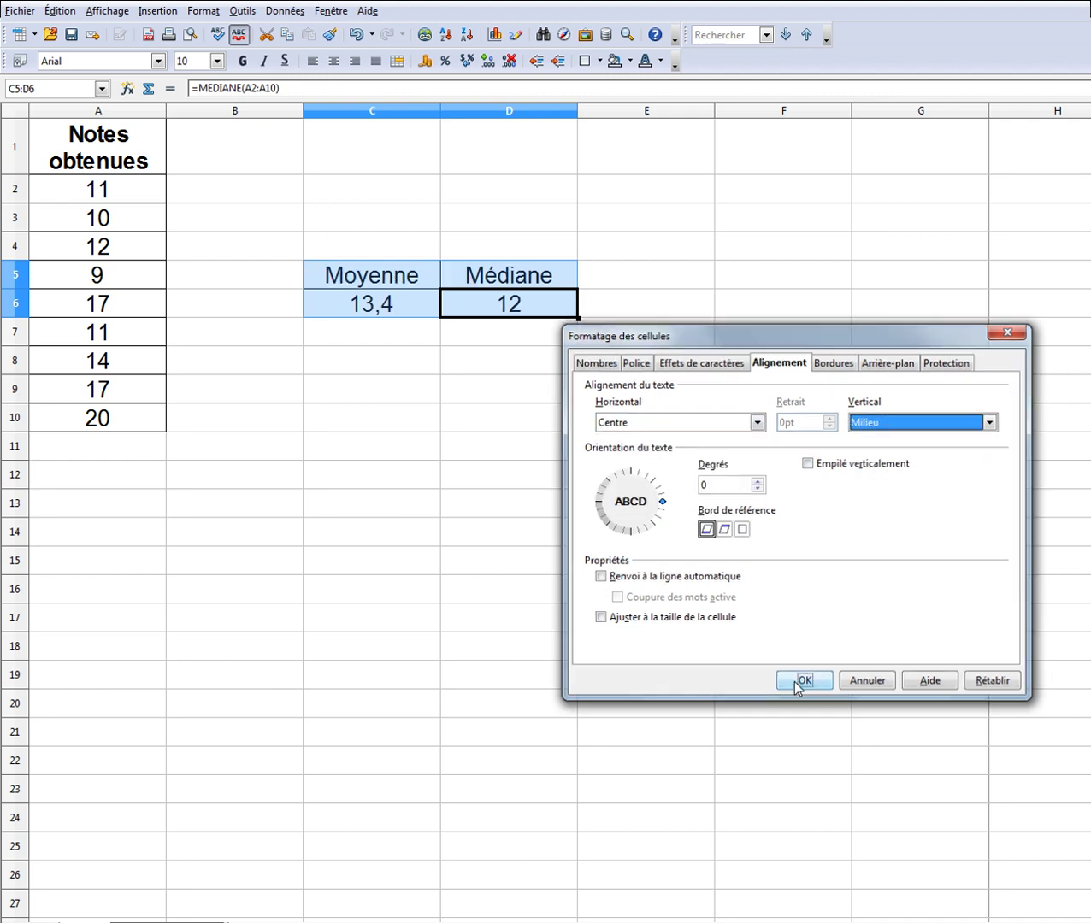
left_click(792, 681)
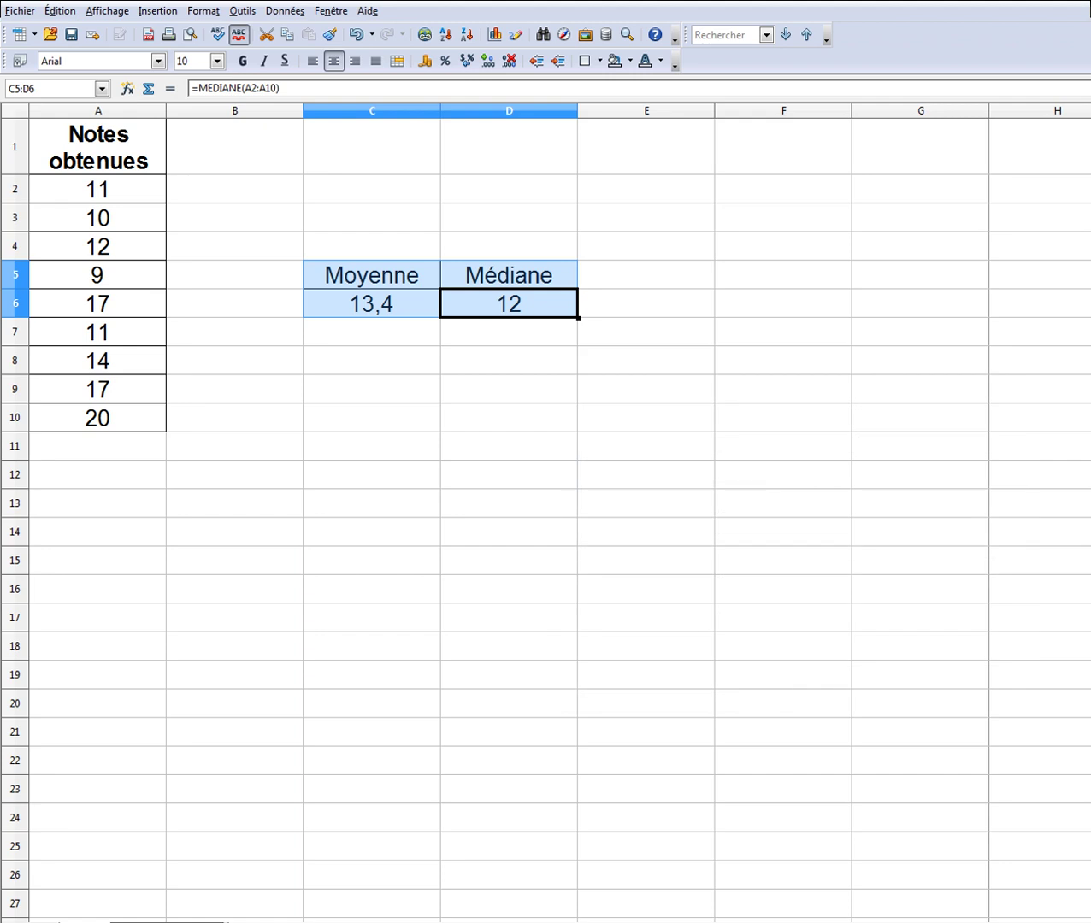
left_click(1090, 589)
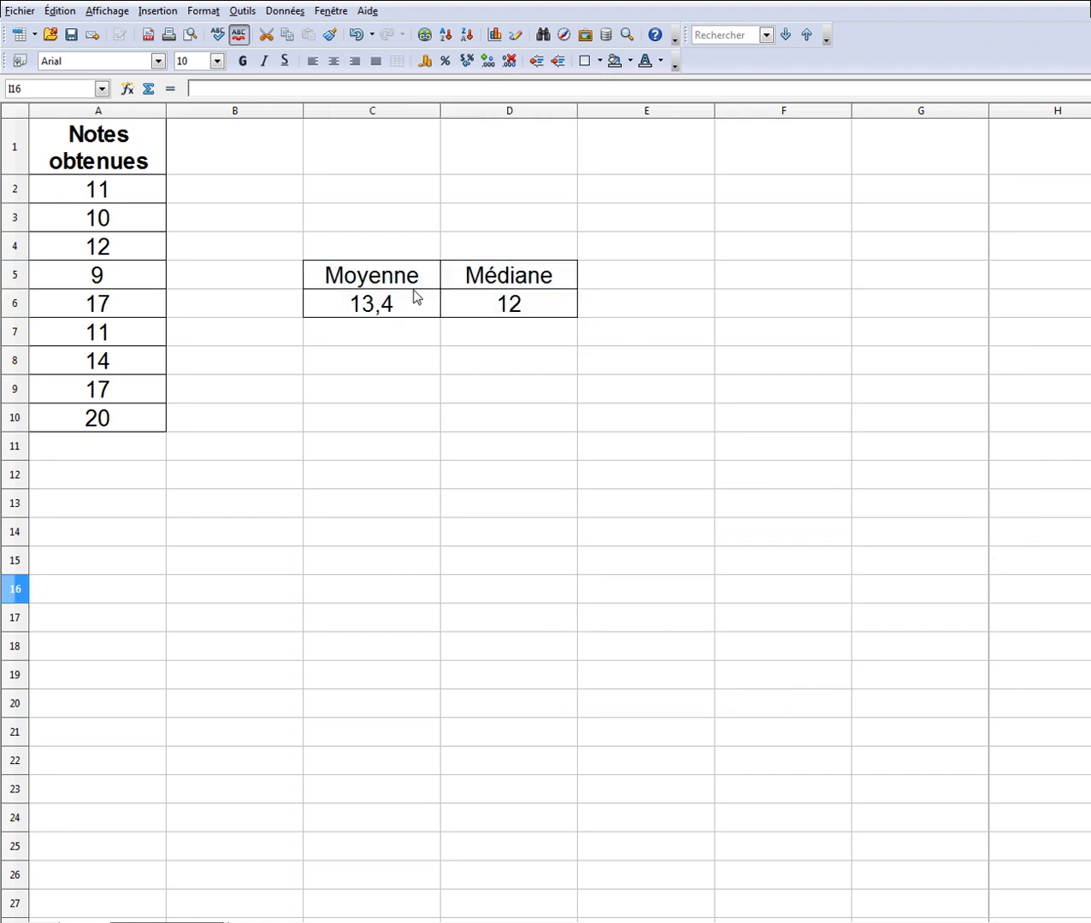
- Make the Moyenne and Médiane headers in C5:D5 bold
left_click(398, 280)
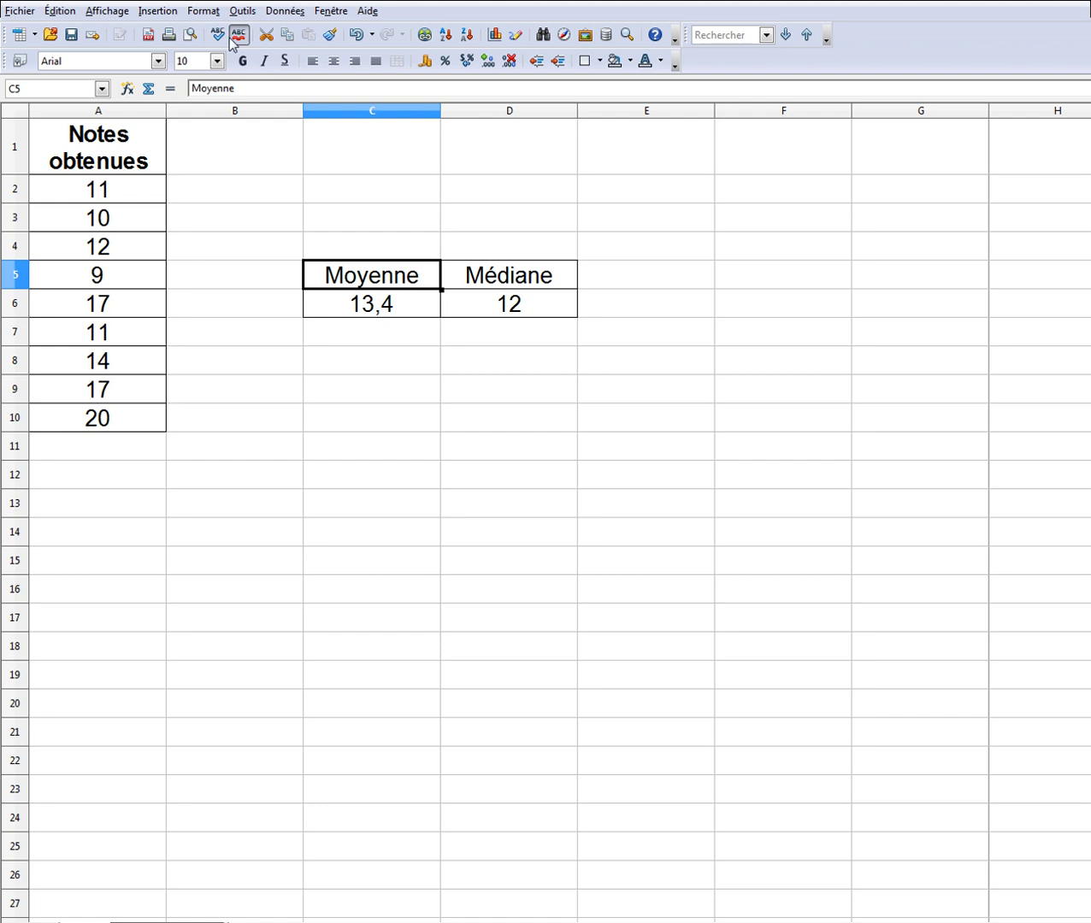
key("shift+Right")
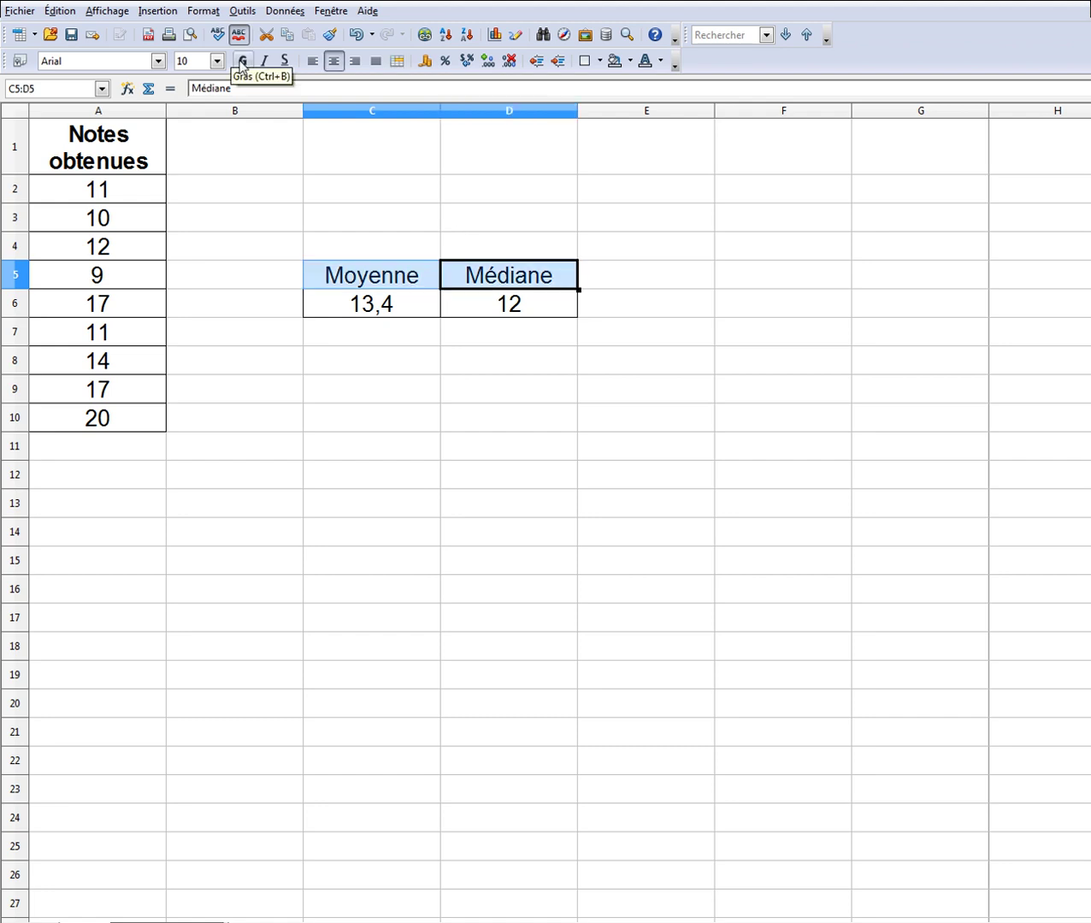
left_click(243, 62)
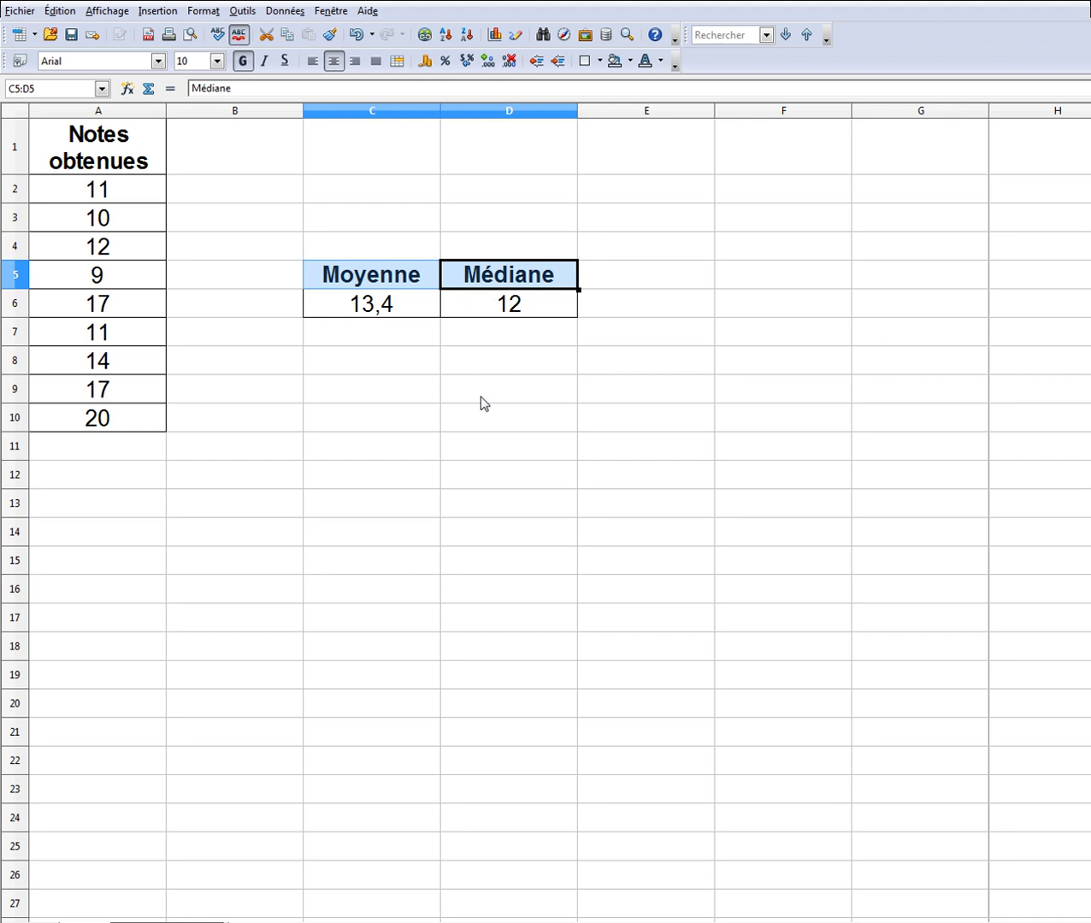
- Check the sheet's layout in the print preview and return to the spreadsheet
left_click(833, 530)
left_click(991, 531)
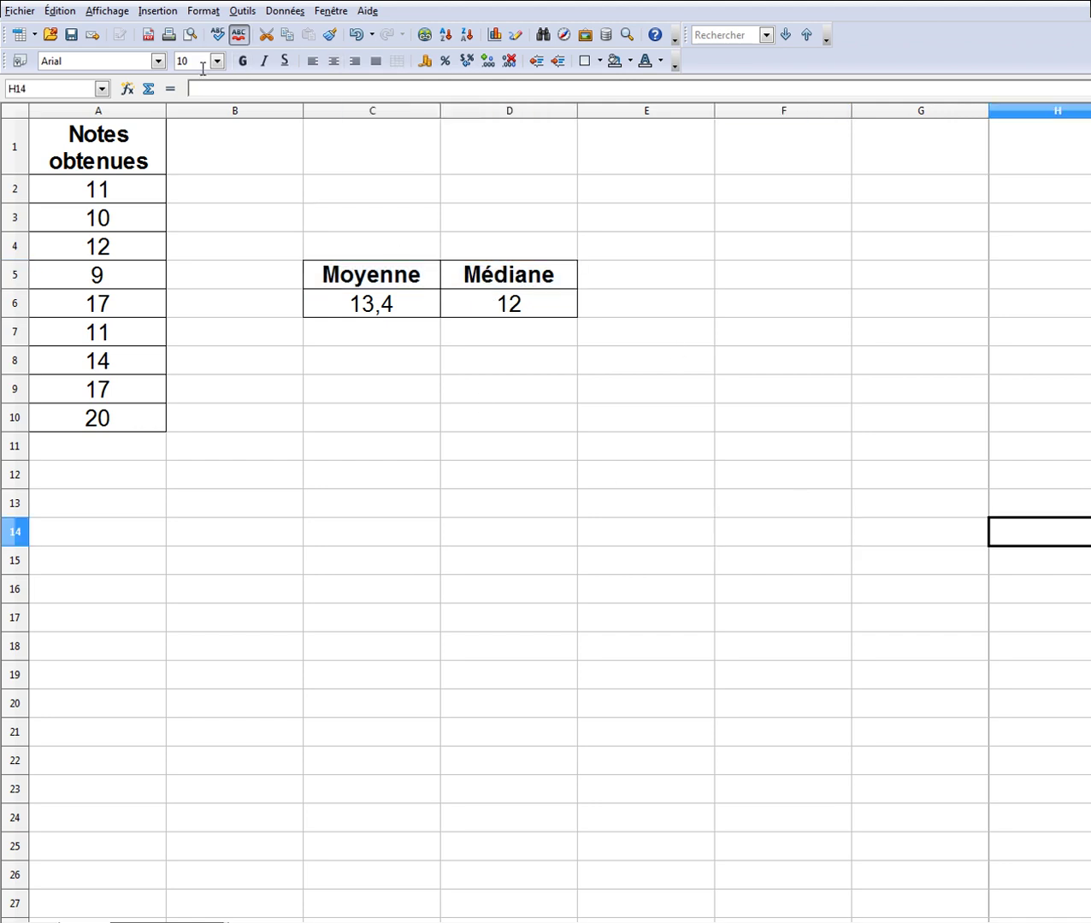
left_click(192, 36)
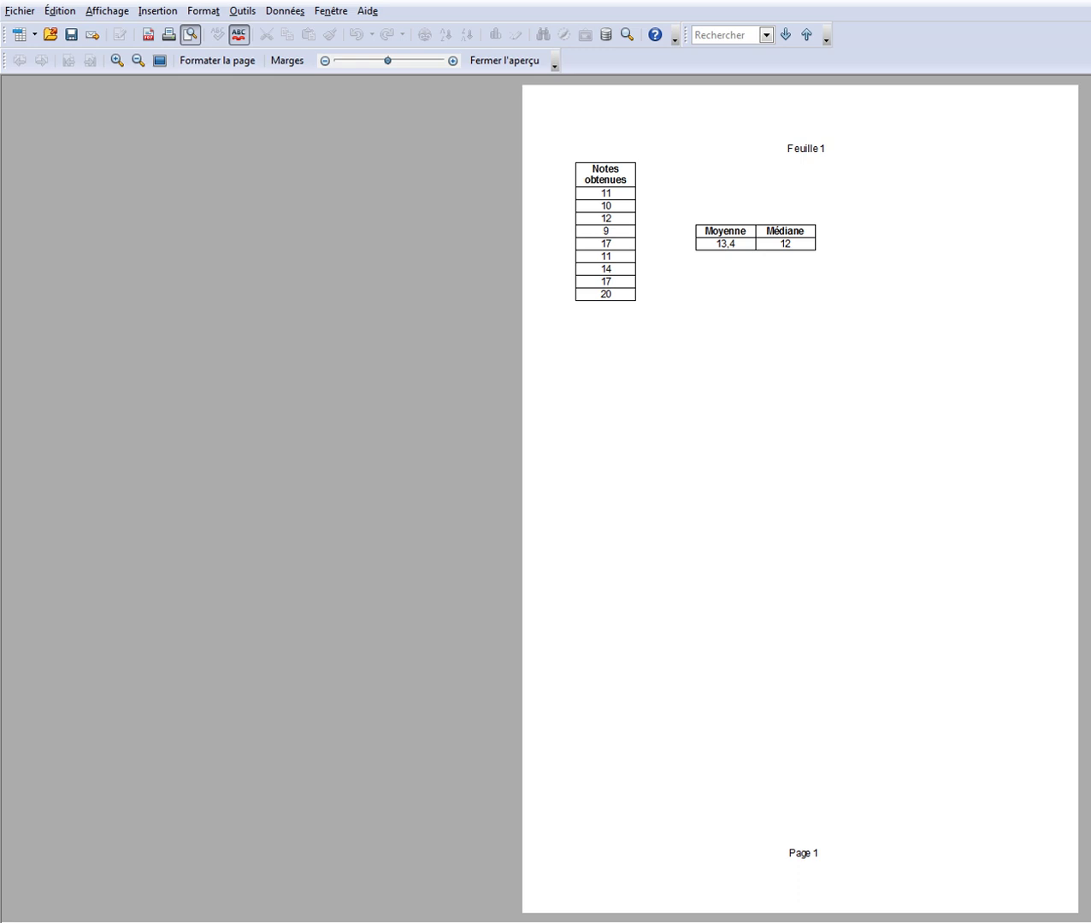
left_click(502, 62)
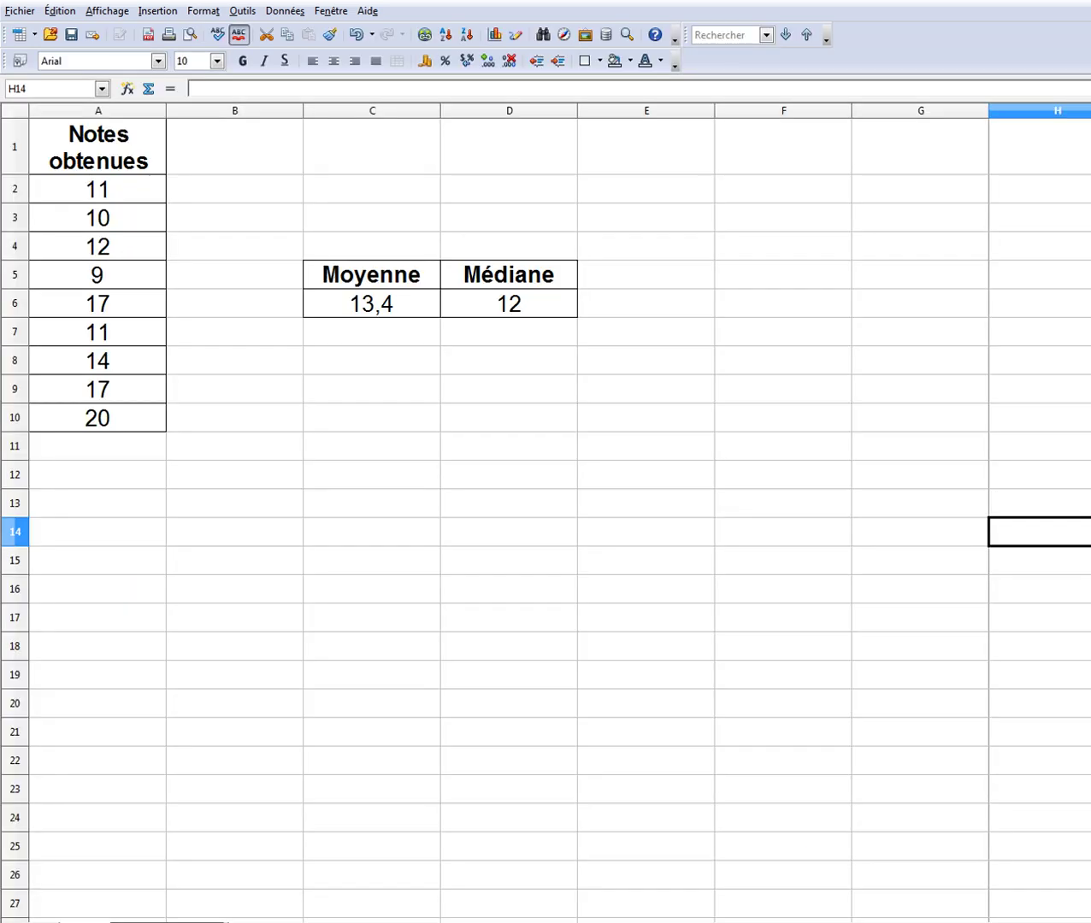